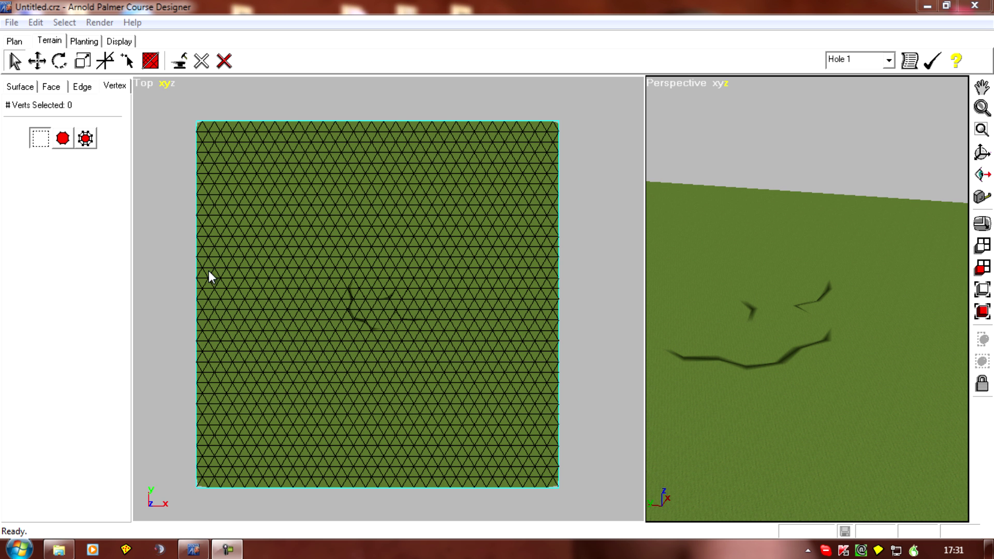
# Step: Switch to terrain editing on the Vertex tab
pyautogui.click(50, 41)
pyautogui.click(115, 88)
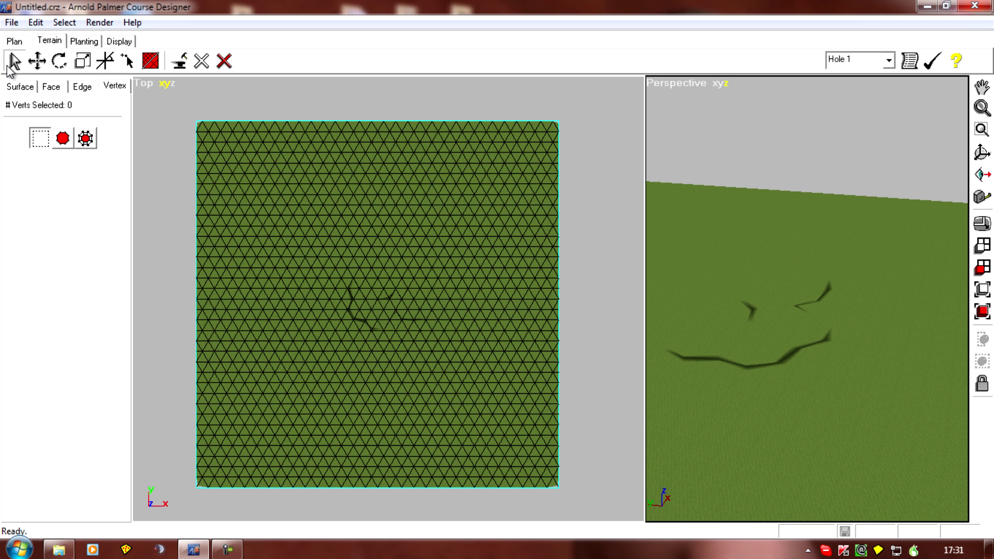
pyautogui.click(180, 61)
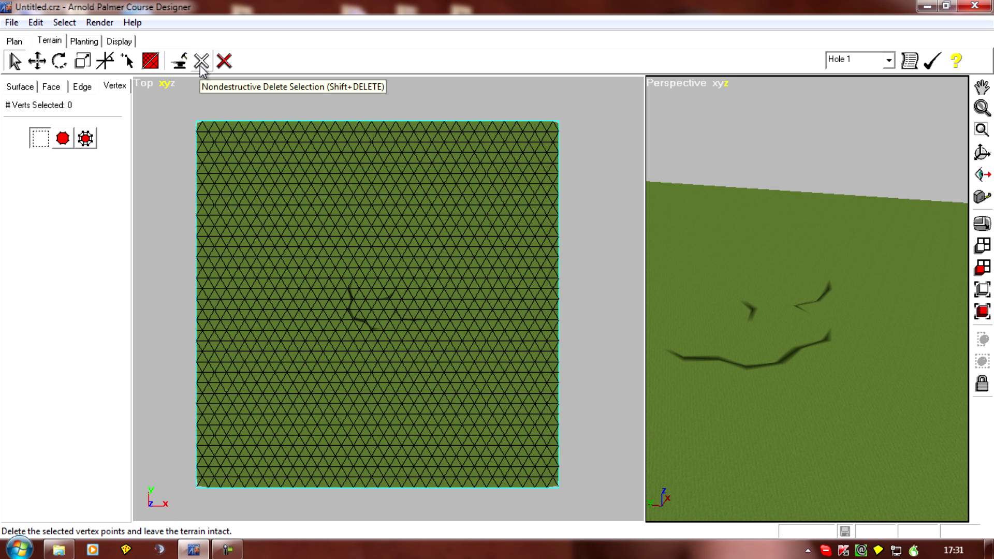
# Step: Zoom into the Top view and nondestructively delete one selected terrain vertex
pyautogui.moveTo(293, 200); pyautogui.dragTo(423, 268, button='middle')
pyautogui.scroll(5, 401, 244)
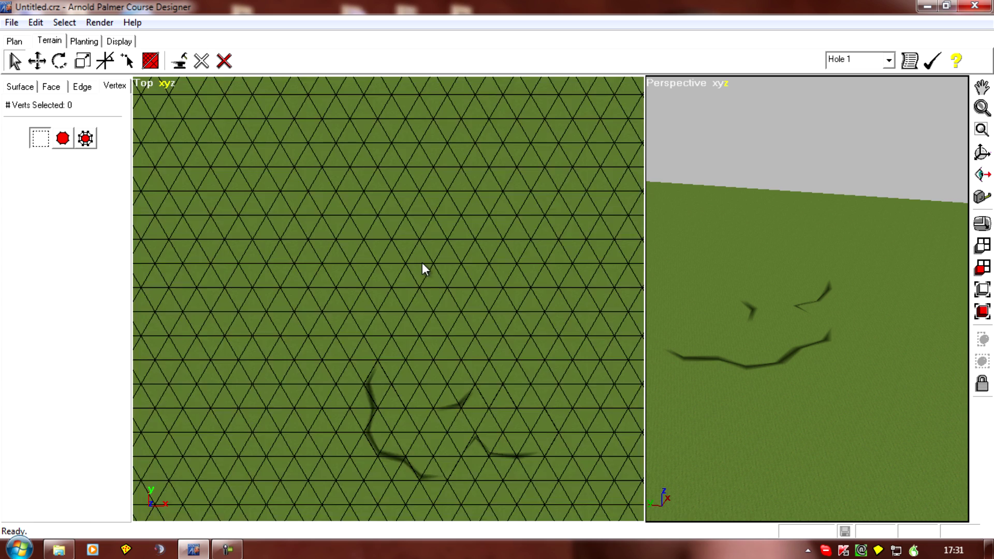
pyautogui.scroll(3, 421, 268)
pyautogui.moveTo(275, 204); pyautogui.dragTo(309, 331, button='middle')
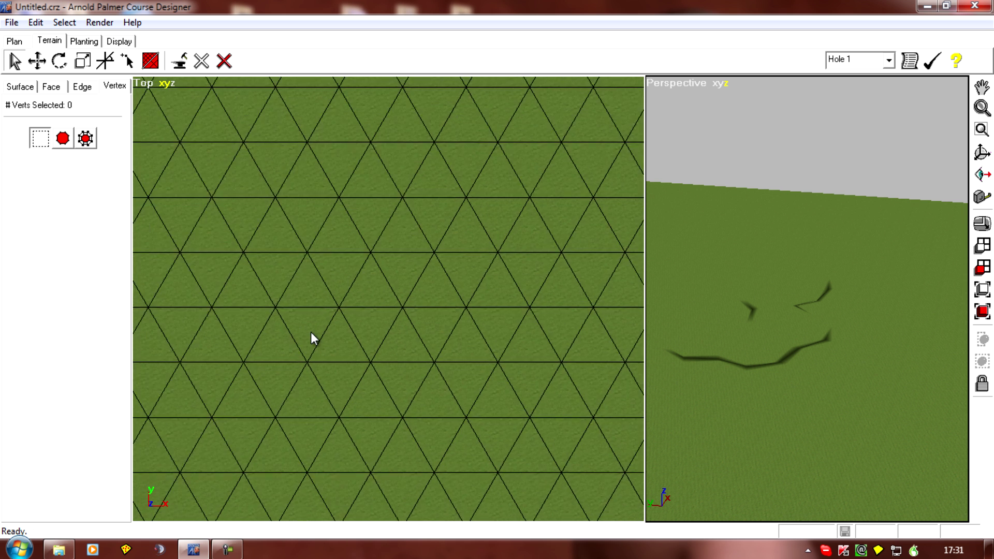
pyautogui.scroll(2, 310, 331)
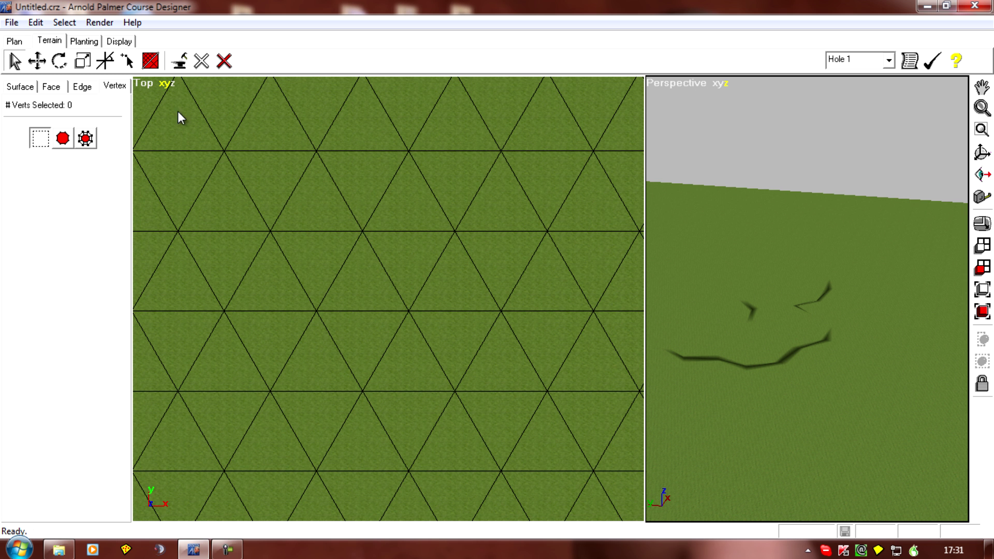
pyautogui.click(363, 232)
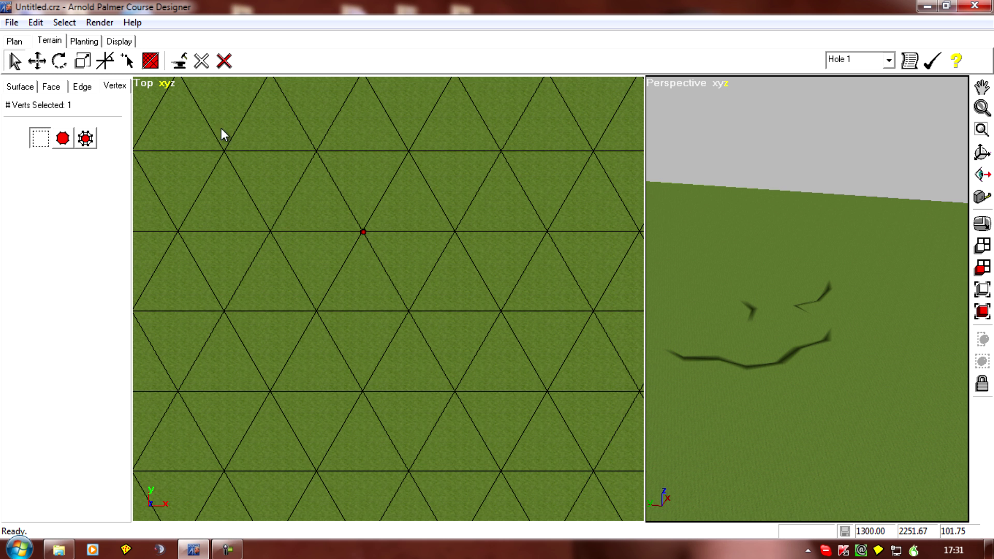
pyautogui.click(202, 61)
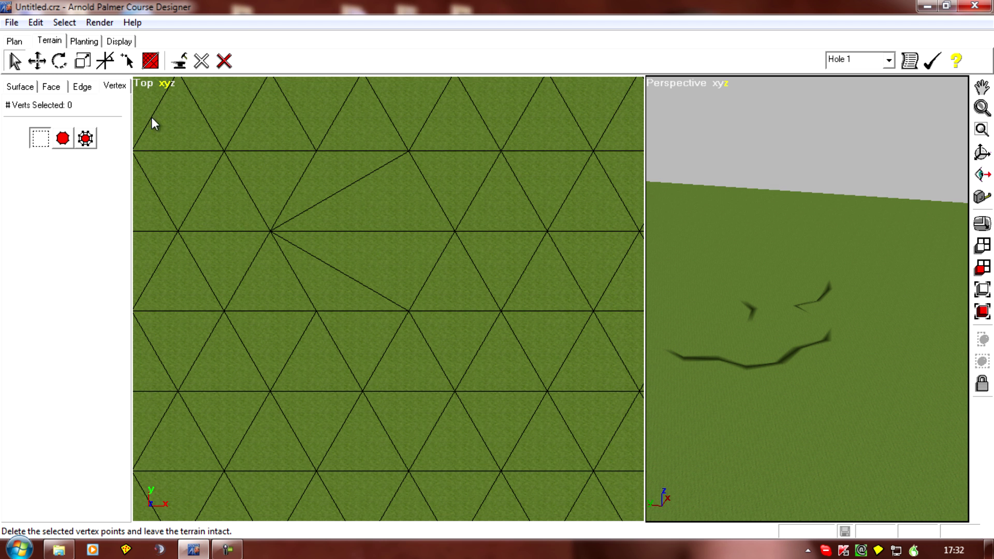
# Step: Undo the vertex nondestructive delete to restore the removed vertex
pyautogui.click(35, 23)
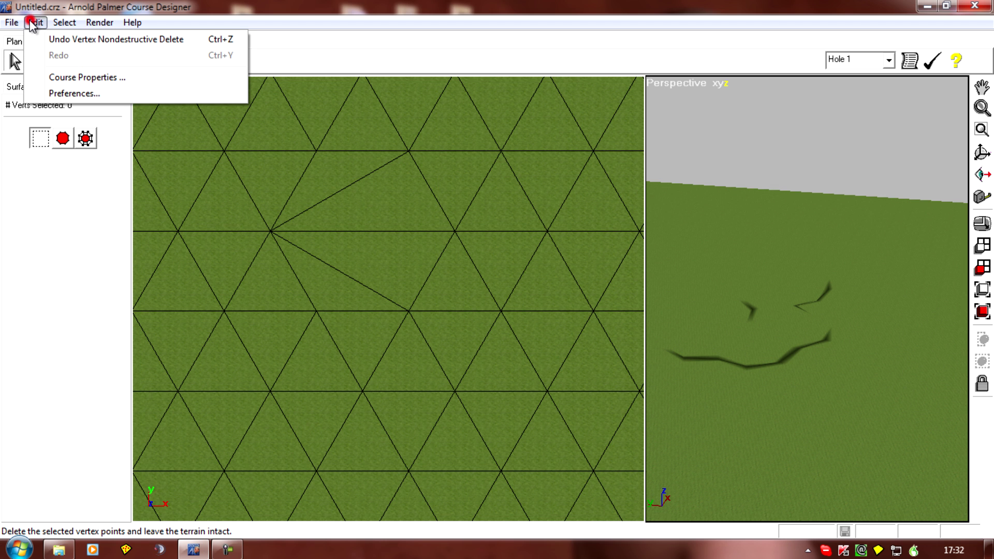
pyautogui.click(65, 40)
pyautogui.scroll(-1, 306, 259)
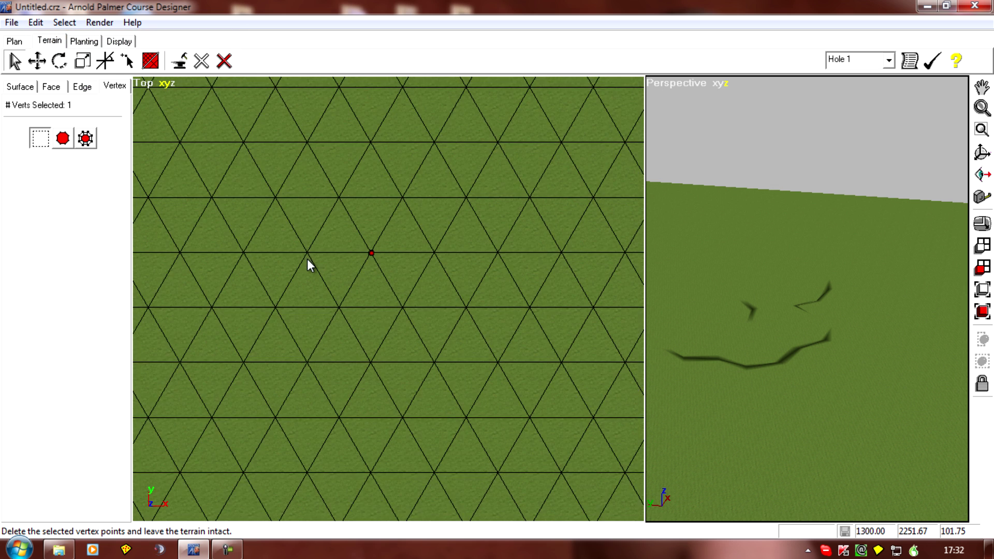
pyautogui.scroll(-2, 306, 259)
pyautogui.moveTo(342, 321)
pyautogui.mouseDown(button='middle')
pyautogui.moveTo(395, 299)
pyautogui.moveTo(370, 294)
pyautogui.moveTo(333, 337)
pyautogui.mouseUp(button='middle')
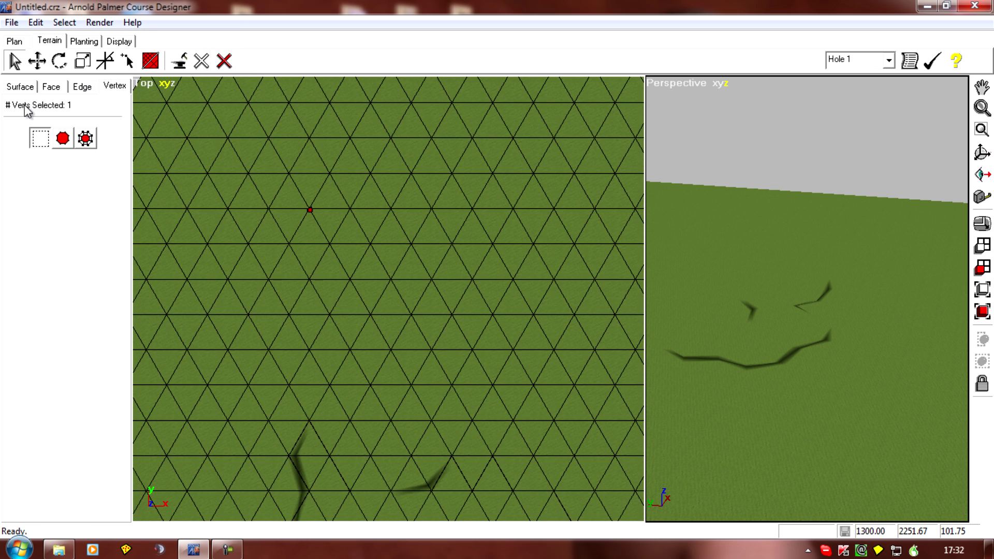
# Step: Marquee-select 48 vertices and delete them nondestructively, leaving a broad triangle fan
pyautogui.click(295, 199)
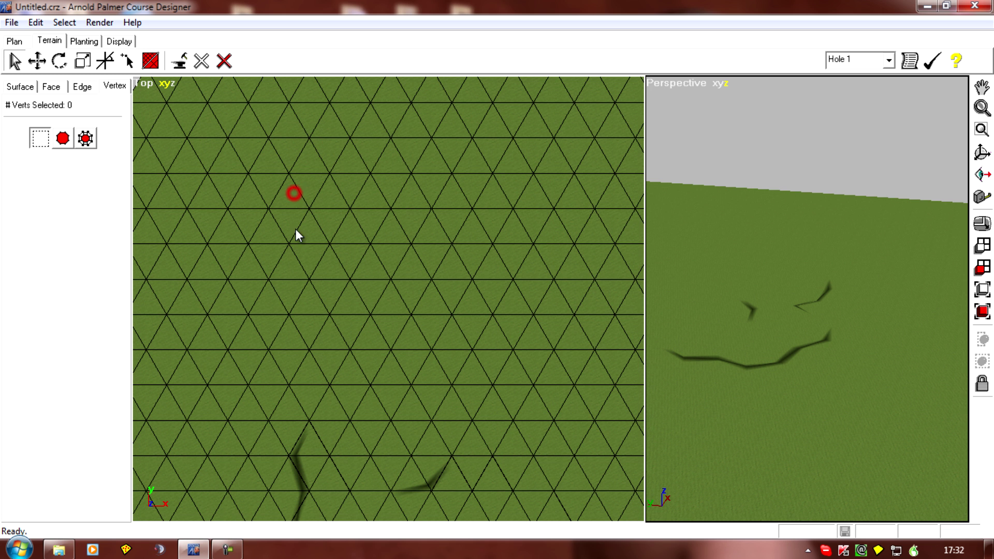
pyautogui.moveTo(615, 400); pyautogui.dragTo(624, 401)
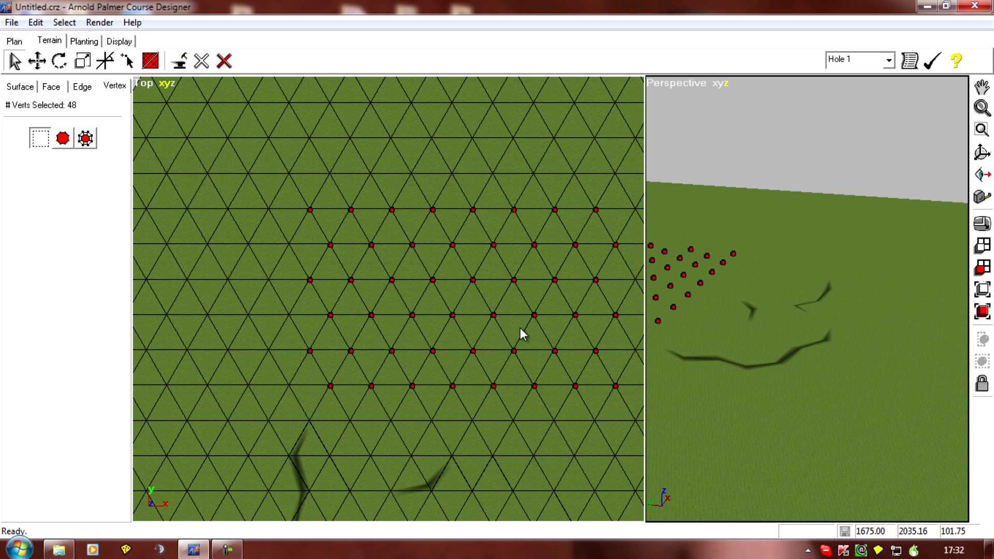
pyautogui.click(200, 62)
pyautogui.moveTo(284, 277); pyautogui.dragTo(218, 226, button='right')
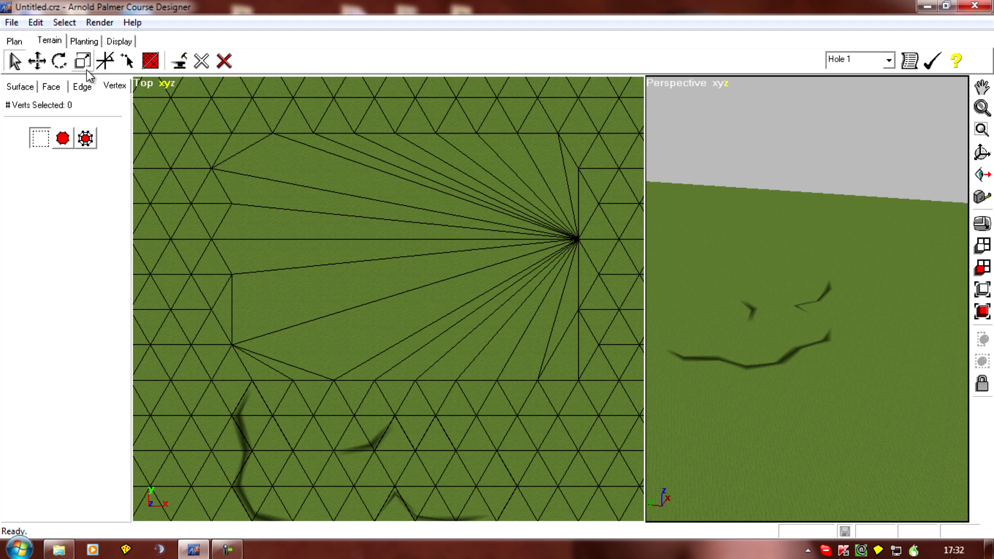
# Step: Pick the Terrain Painter on the Surface tab with a 1 ft radius
pyautogui.click(49, 39)
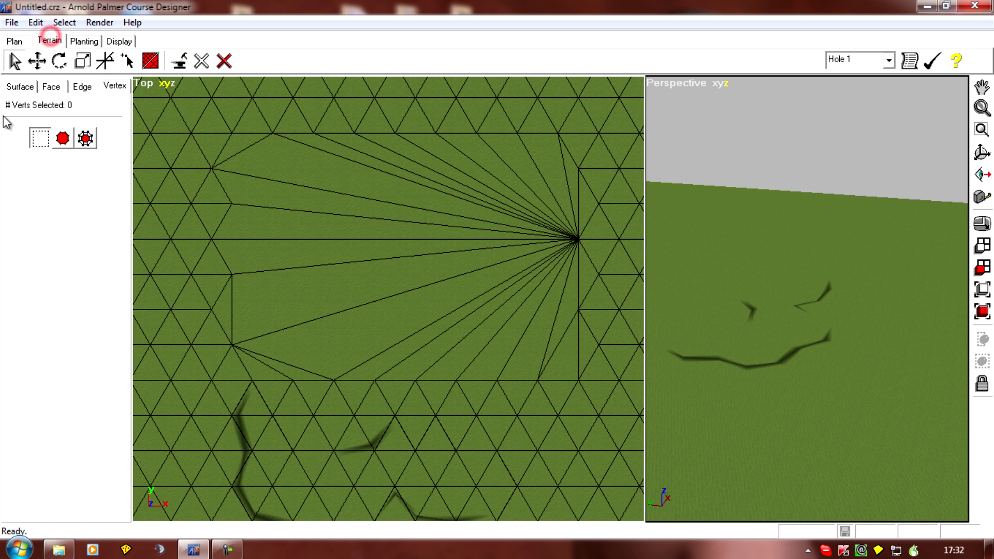
pyautogui.click(20, 85)
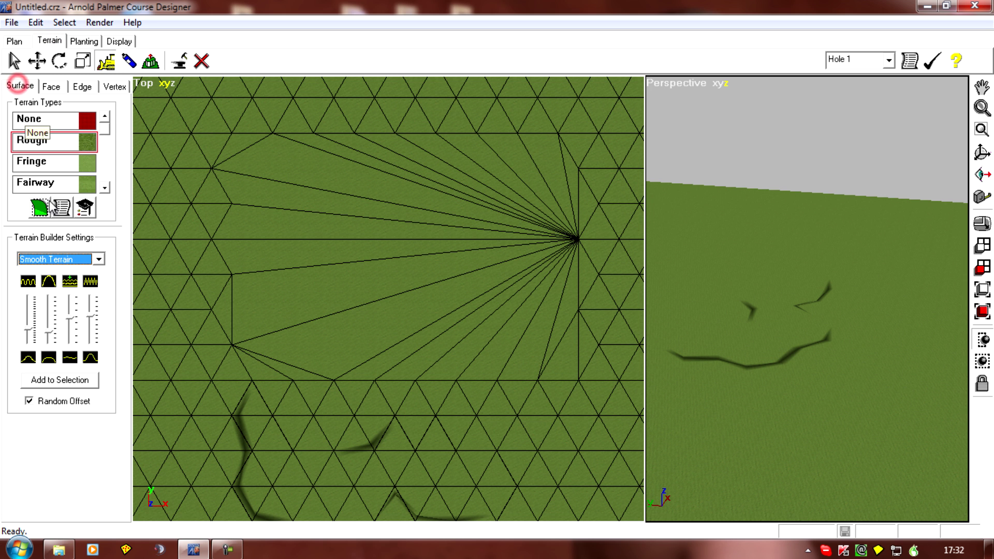
pyautogui.click(129, 61)
pyautogui.moveTo(30, 284); pyautogui.dragTo(26, 283)
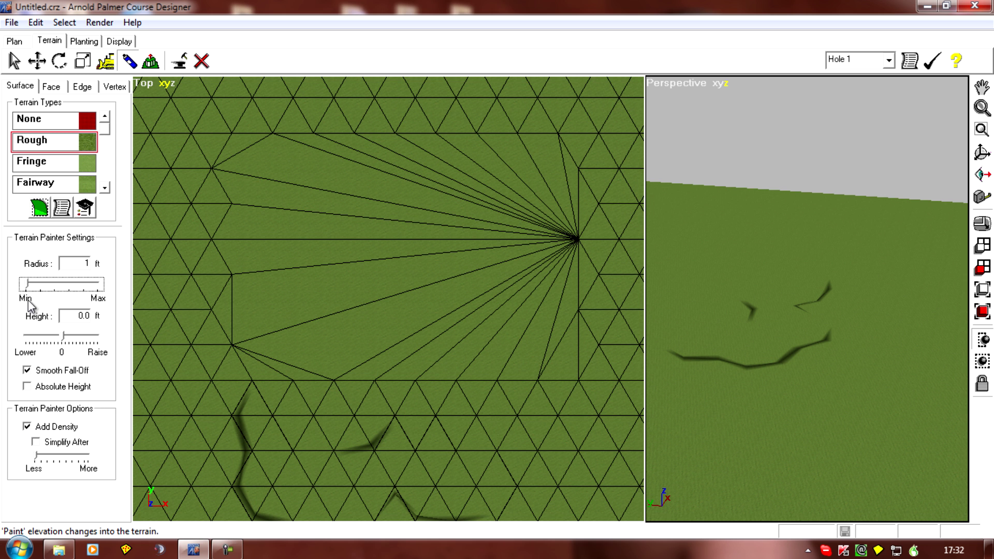
# Step: Paint eleven new vertices across the fan area to break up its long triangles
pyautogui.click(289, 188)
pyautogui.click(288, 283)
pyautogui.click(363, 263)
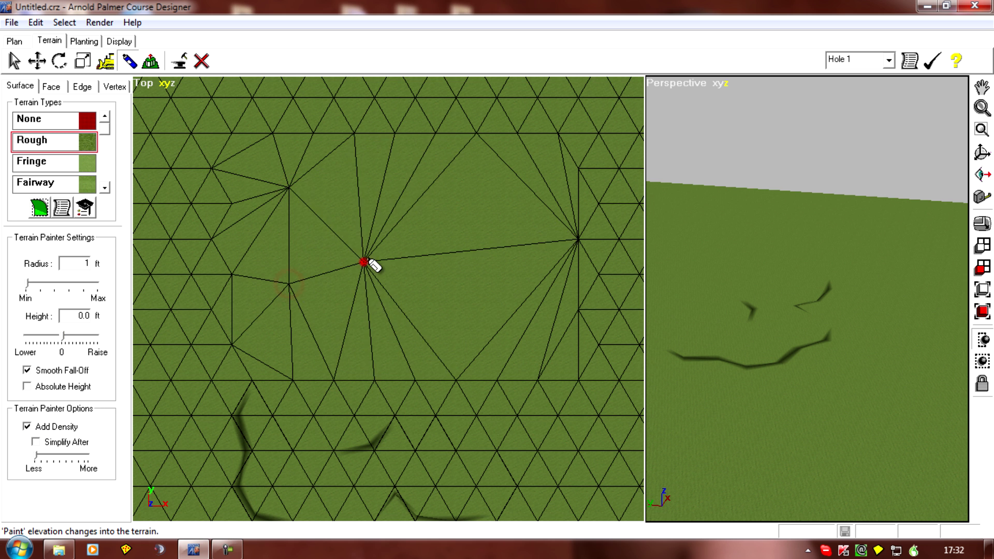
pyautogui.click(423, 189)
pyautogui.click(528, 191)
pyautogui.click(478, 299)
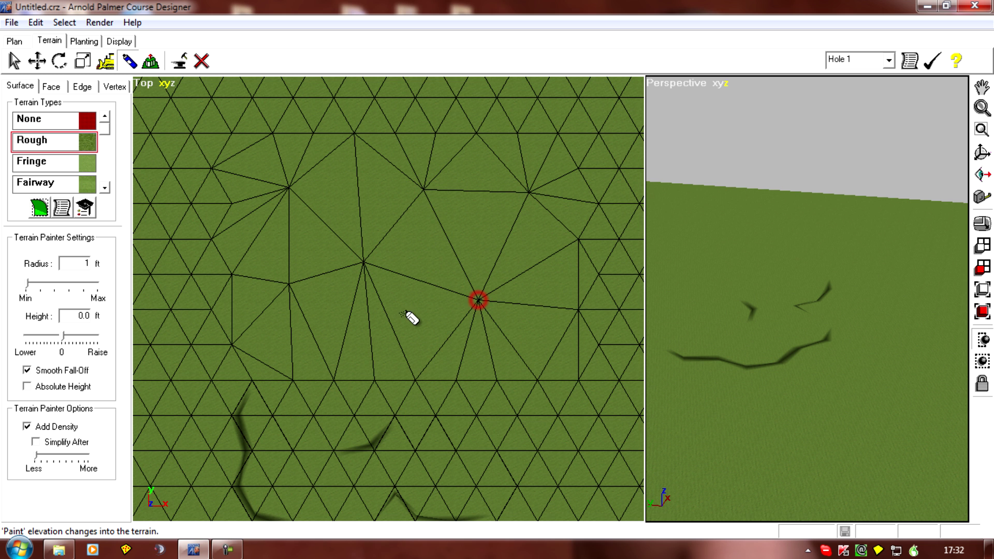
pyautogui.click(393, 324)
pyautogui.click(307, 329)
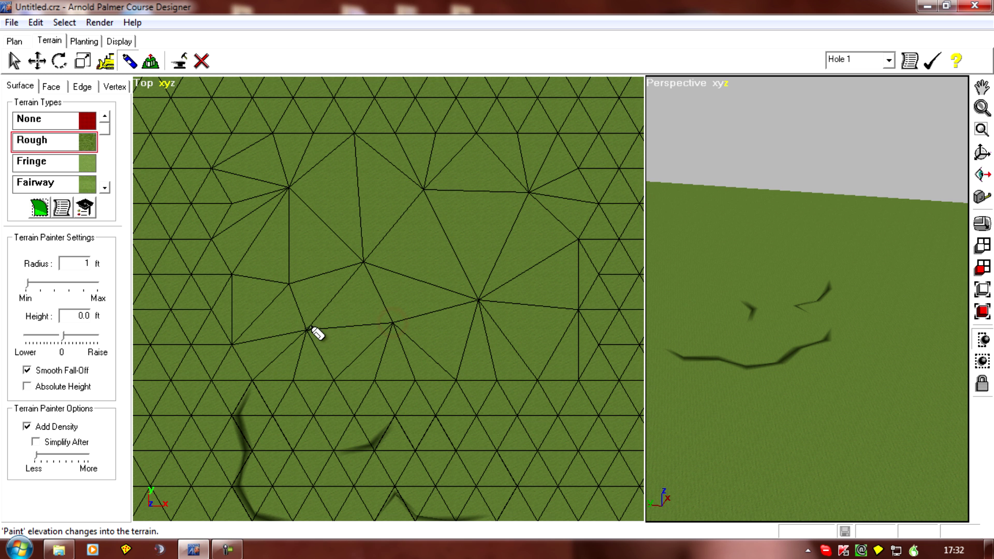
pyautogui.click(355, 190)
pyautogui.click(481, 239)
pyautogui.click(542, 315)
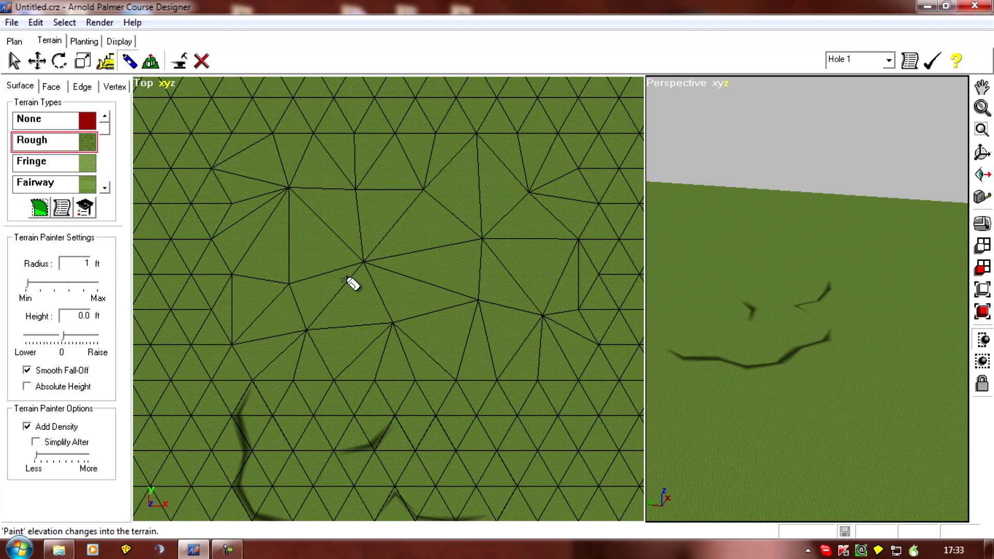
# Step: Zoom out and undo the last two surface paint strokes via Edit > Undo Surface Paint
pyautogui.moveTo(262, 309); pyautogui.dragTo(299, 182, button='right')
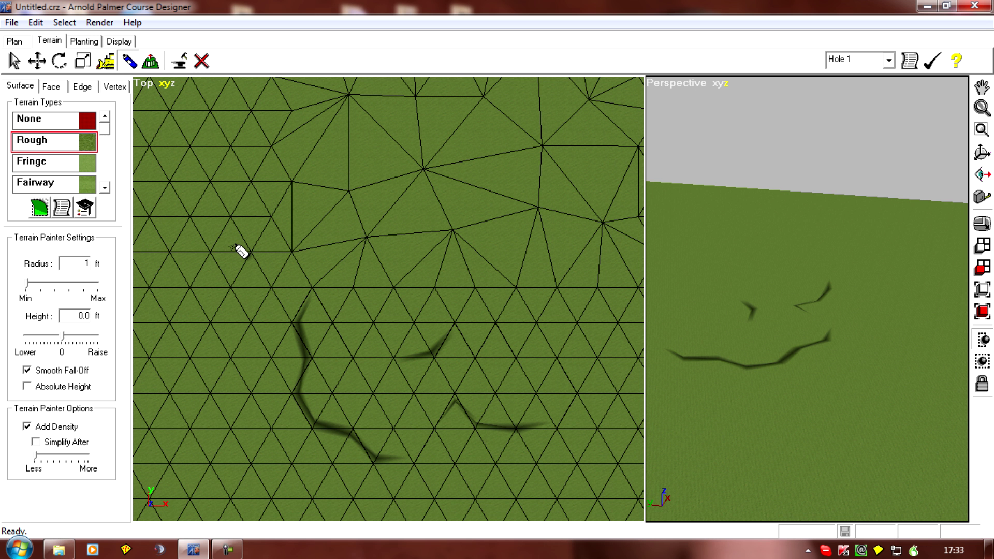
pyautogui.moveTo(262, 262); pyautogui.dragTo(225, 205, button='right')
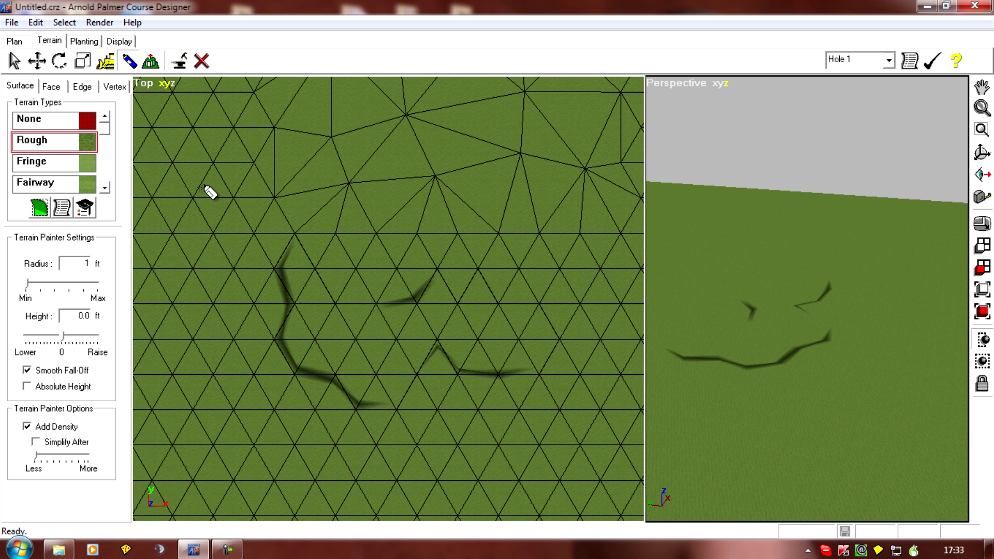
pyautogui.scroll(-1, 210, 193)
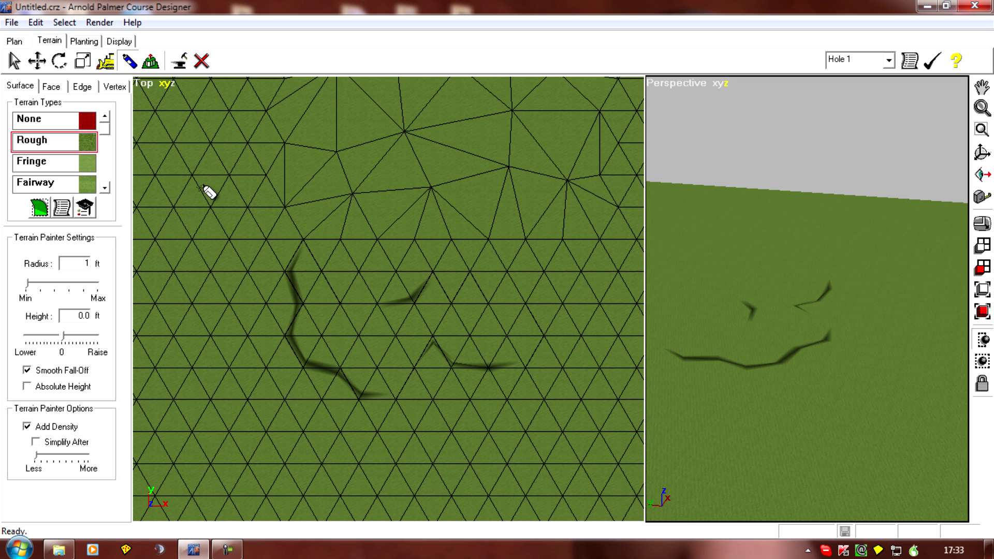
pyautogui.scroll(-3, 218, 233)
pyautogui.moveTo(233, 248); pyautogui.dragTo(218, 259, button='middle')
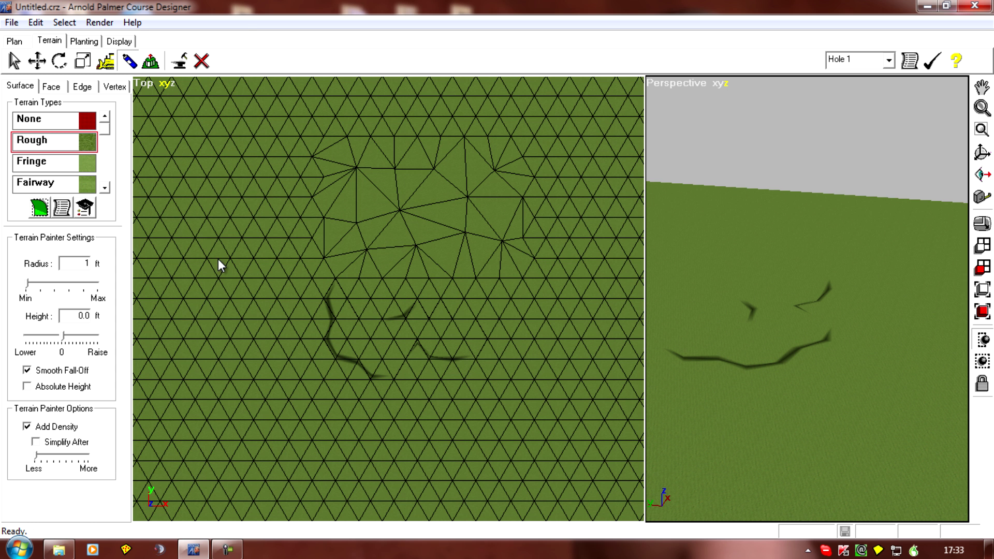
pyautogui.click(36, 23)
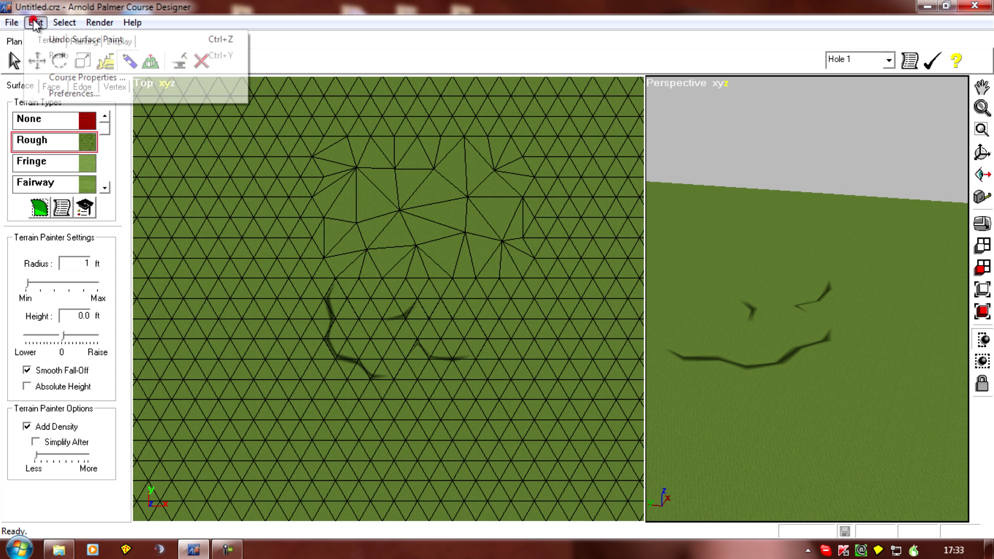
pyautogui.click(50, 39)
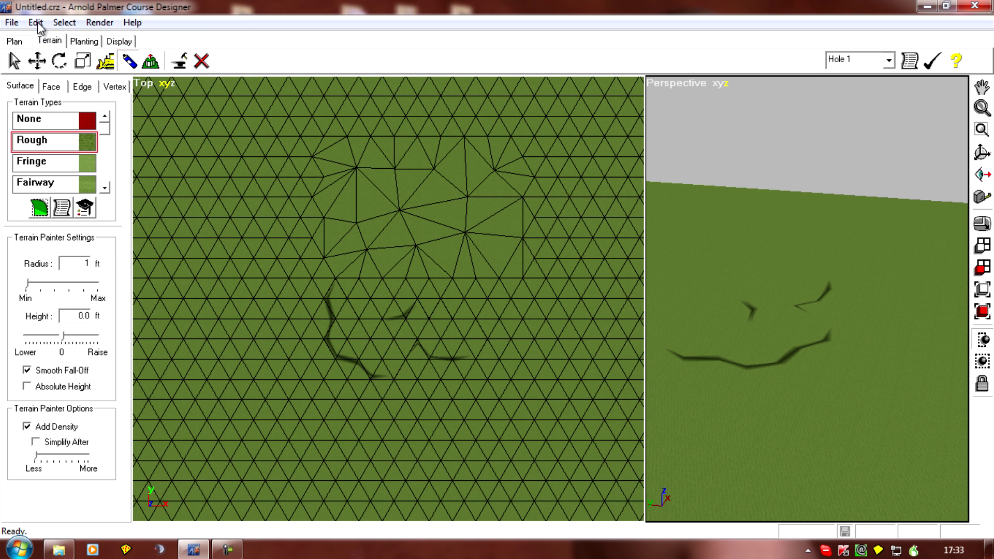
pyautogui.click(36, 22)
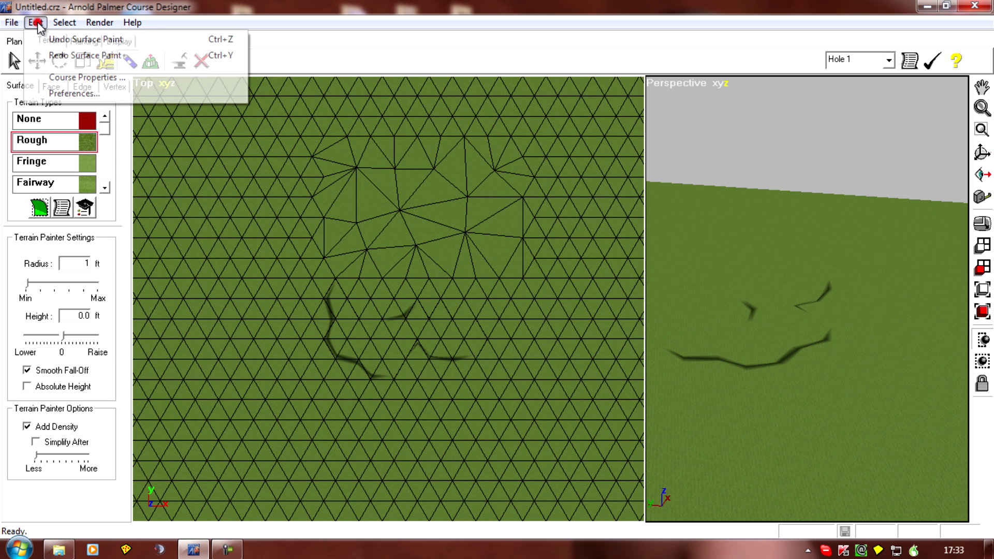
pyautogui.click(58, 42)
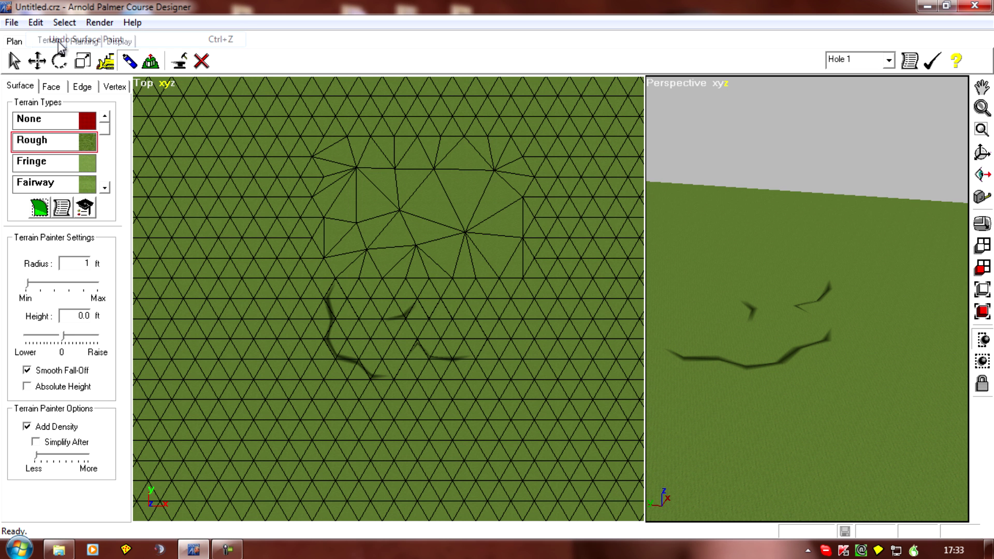
pyautogui.click(35, 23)
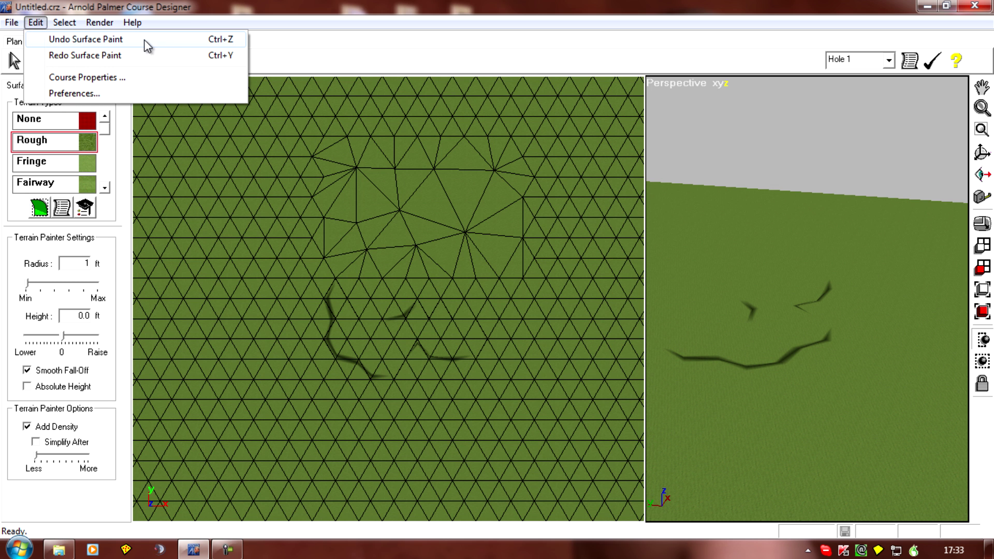
pyautogui.click(115, 44)
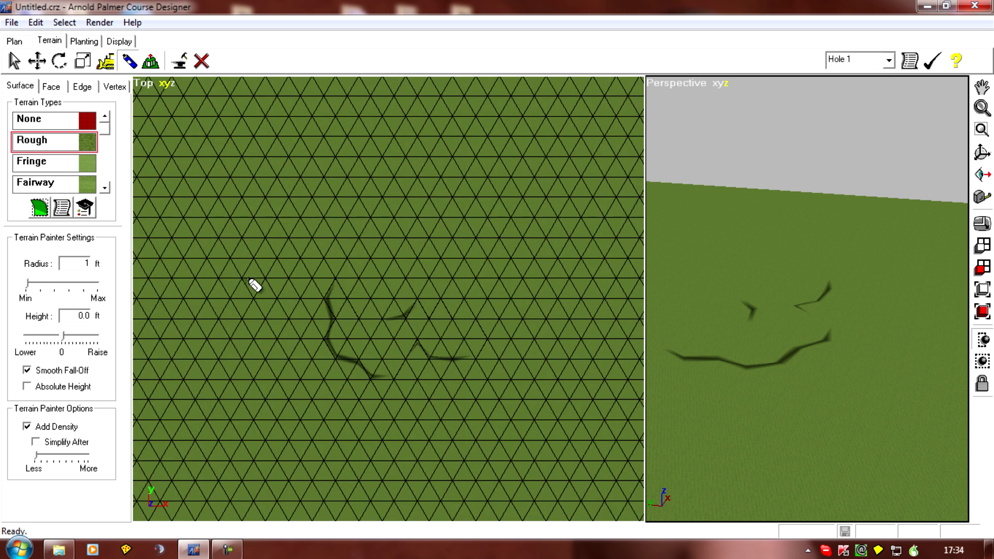
# Step: Zoom and pan the Top view so the furrow marks sit centred
pyautogui.moveTo(233, 291)
pyautogui.mouseDown(button='middle')
pyautogui.moveTo(306, 295)
pyautogui.moveTo(262, 300)
pyautogui.moveTo(300, 306)
pyautogui.mouseUp(button='middle')
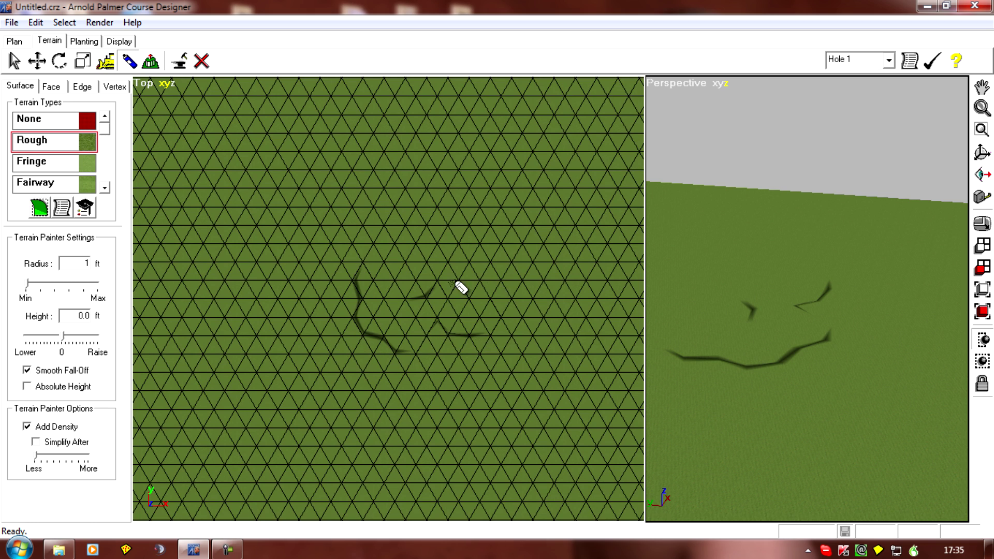
pyautogui.scroll(2, 502, 355)
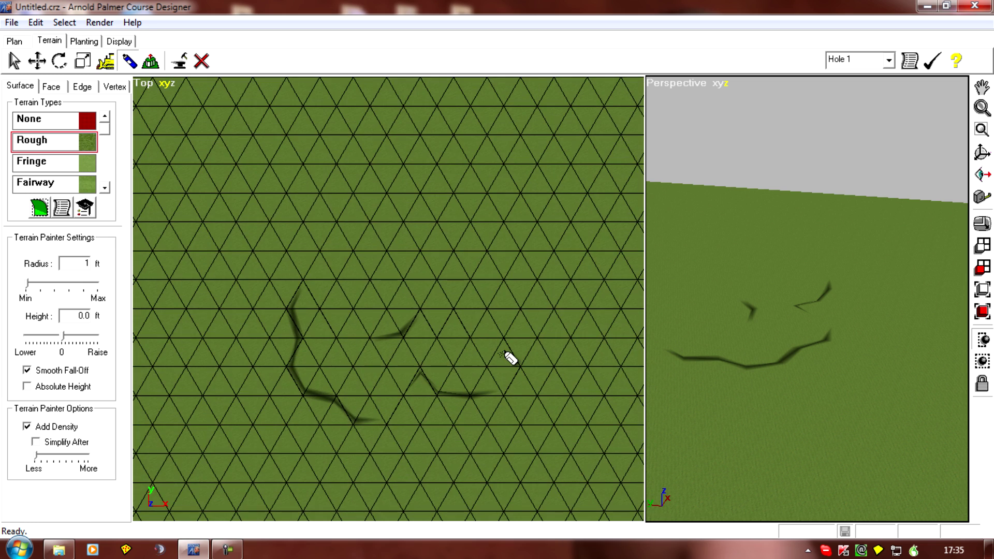
pyautogui.moveTo(517, 401)
pyautogui.mouseDown(button='middle')
pyautogui.moveTo(490, 398)
pyautogui.moveTo(502, 403)
pyautogui.mouseUp(button='middle')
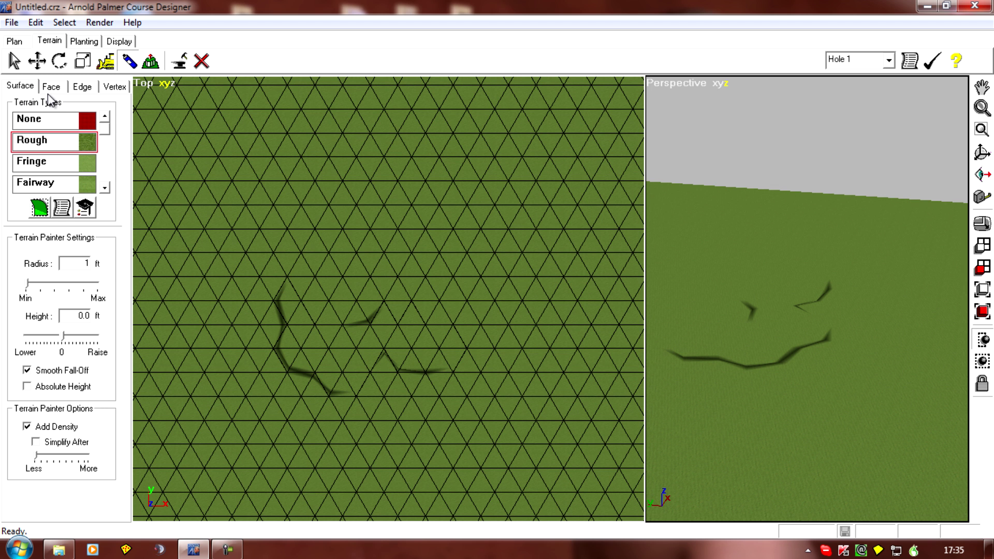
# Step: Marquee the vertices over the furrows on the Vertex tab and delete them nondestructively
pyautogui.click(111, 87)
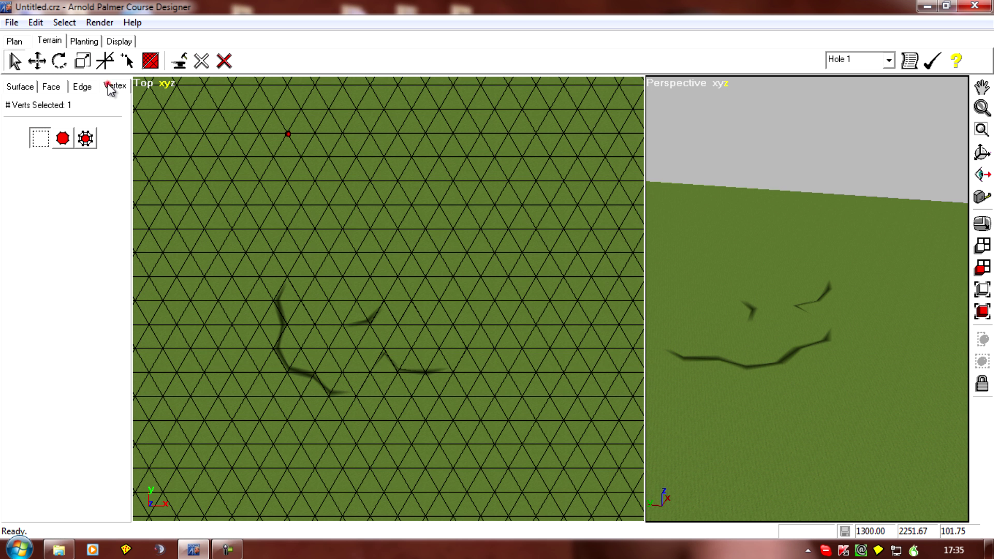
pyautogui.click(15, 61)
pyautogui.moveTo(251, 259); pyautogui.dragTo(528, 416)
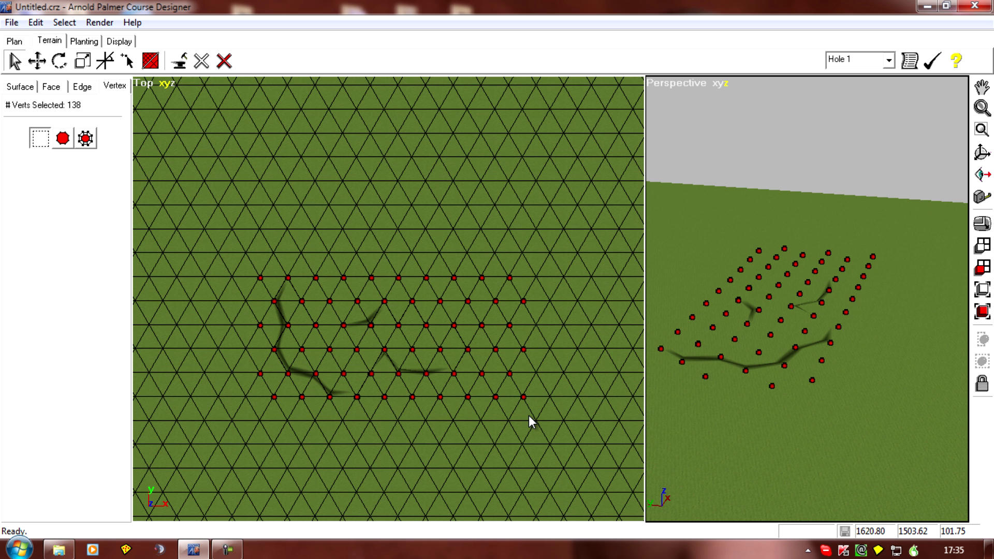
pyautogui.click(202, 62)
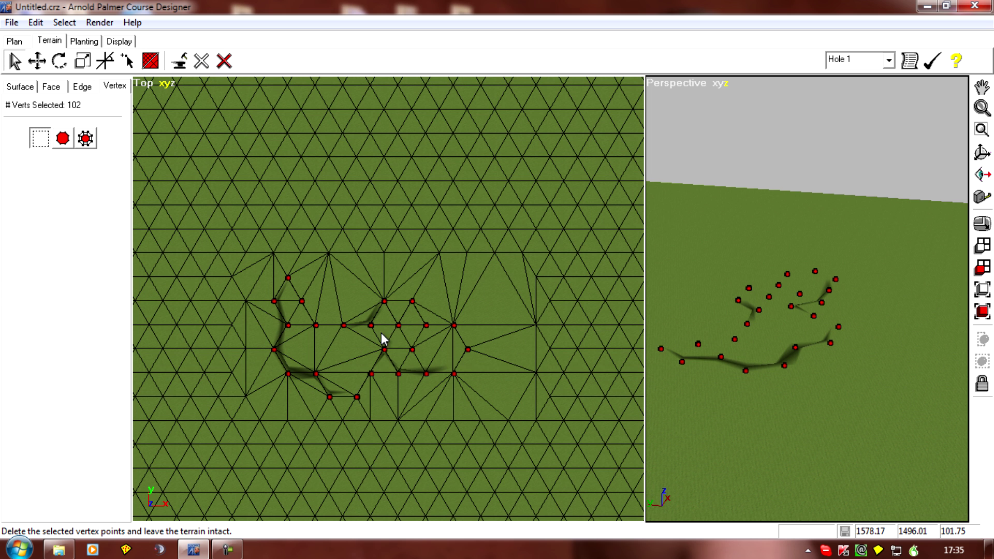
pyautogui.moveTo(383, 351); pyautogui.dragTo(330, 358, button='middle')
# Step: Clear the selection and select the centre vertex of the re-triangulated furrow patch
pyautogui.click(363, 334)
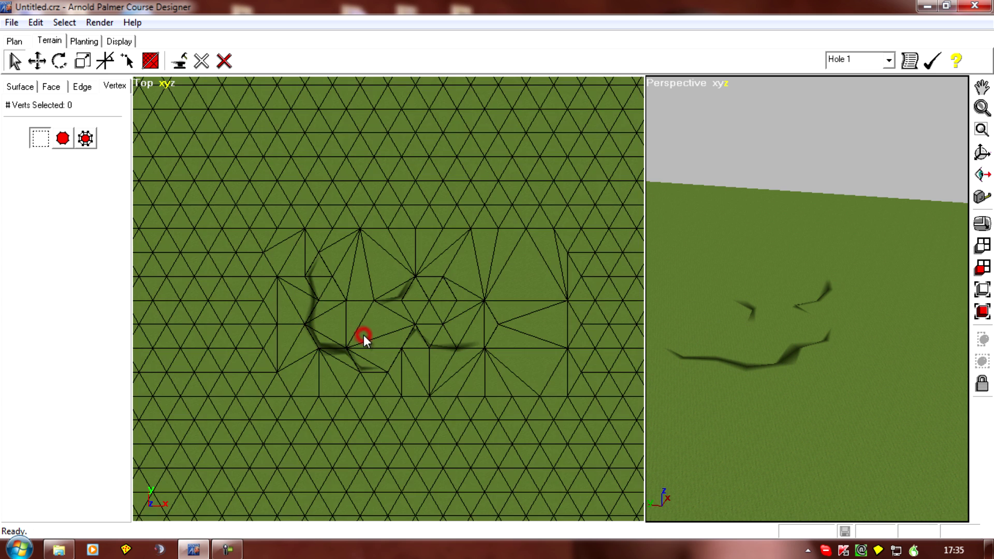
pyautogui.scroll(3, 367, 333)
pyautogui.scroll(-5, 368, 333)
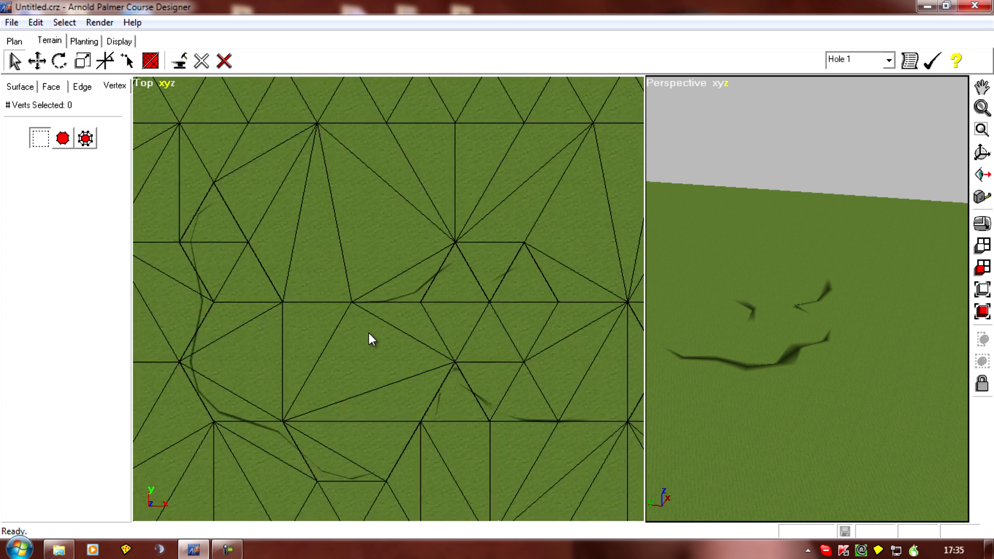
pyautogui.scroll(2, 368, 333)
pyautogui.moveTo(368, 333)
pyautogui.mouseDown(button='middle')
pyautogui.moveTo(343, 353)
pyautogui.moveTo(359, 334)
pyautogui.mouseUp(button='middle')
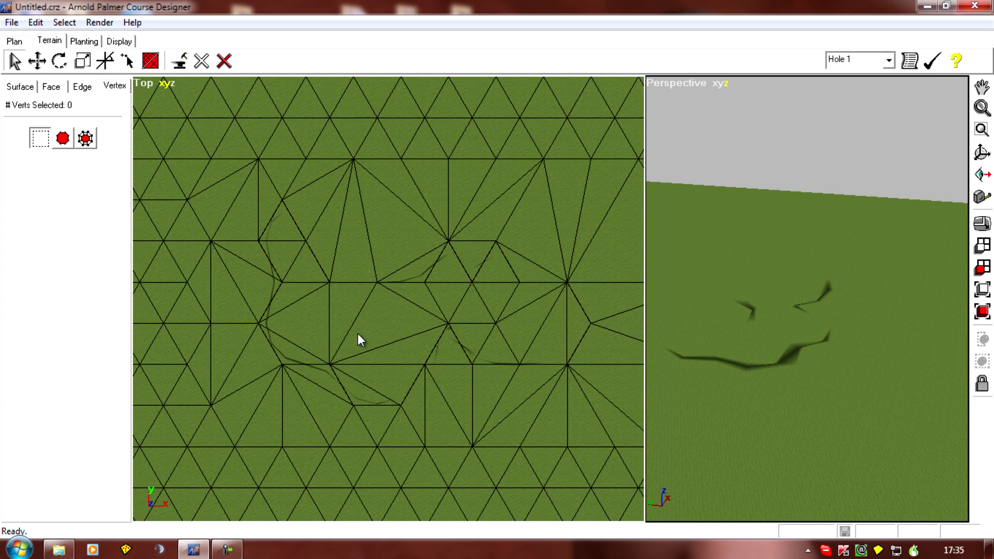
pyautogui.click(378, 282)
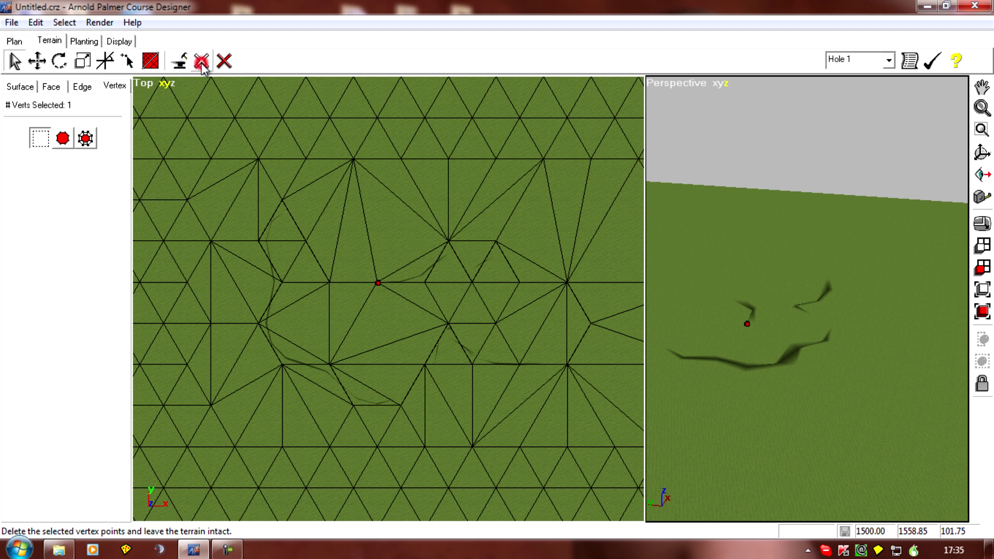
pyautogui.moveTo(333, 322)
pyautogui.mouseDown(button='middle')
pyautogui.moveTo(348, 302)
pyautogui.moveTo(345, 353)
pyautogui.mouseUp(button='middle')
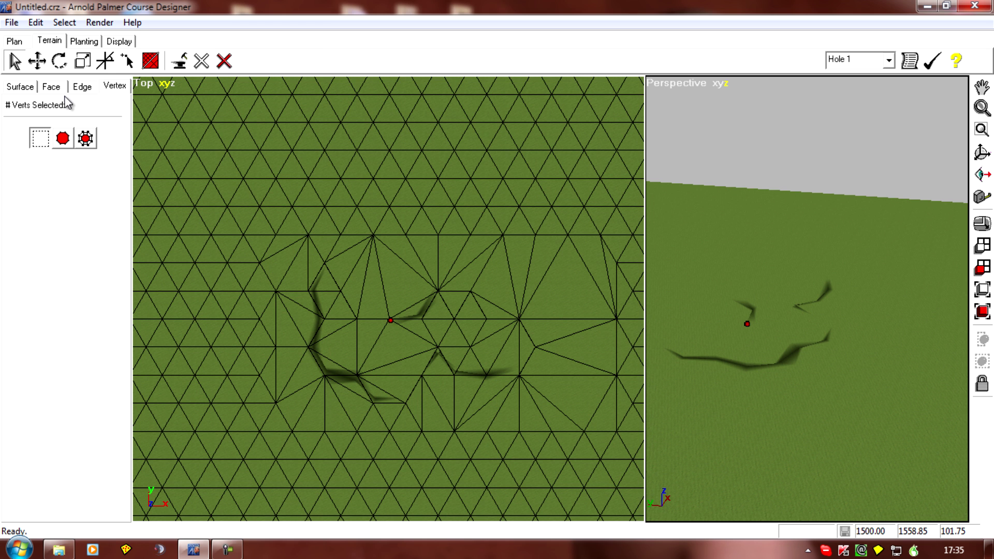
# Step: Select the furrow-area vertices minus the top row and destructively delete them
pyautogui.click(23, 63)
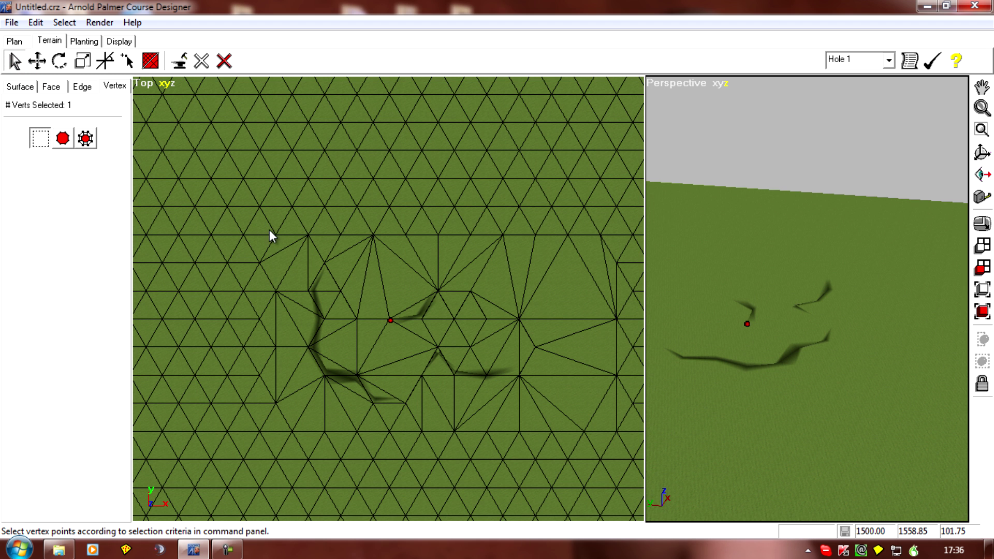
pyautogui.moveTo(284, 228); pyautogui.dragTo(547, 421)
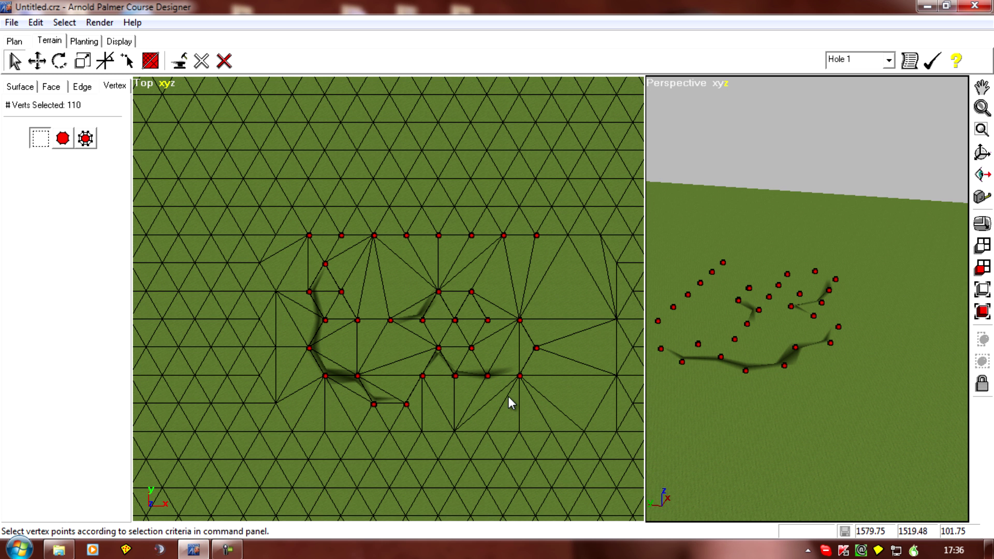
pyautogui.keyDown('alt'); pyautogui.moveTo(271, 206); pyautogui.dragTo(557, 253); pyautogui.keyUp('alt')
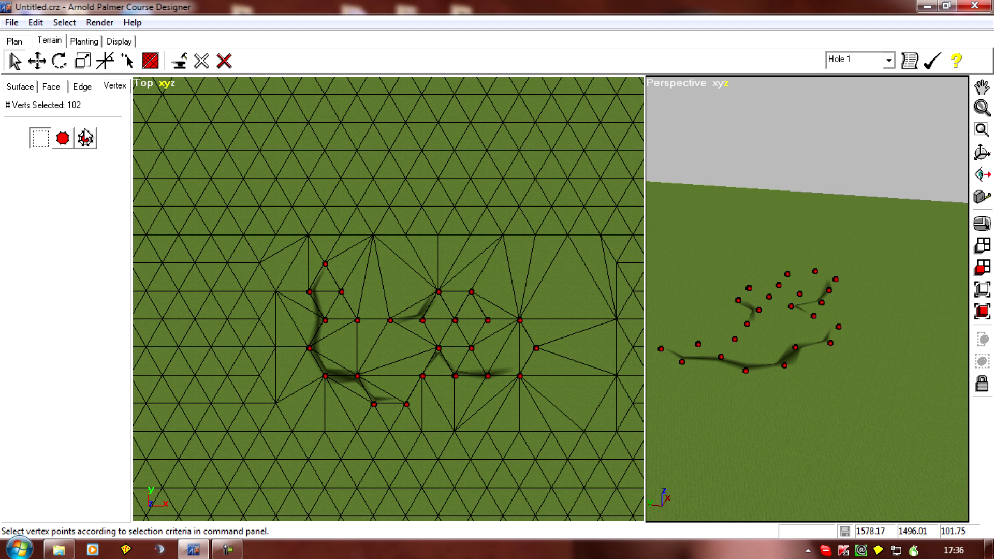
pyautogui.click(224, 61)
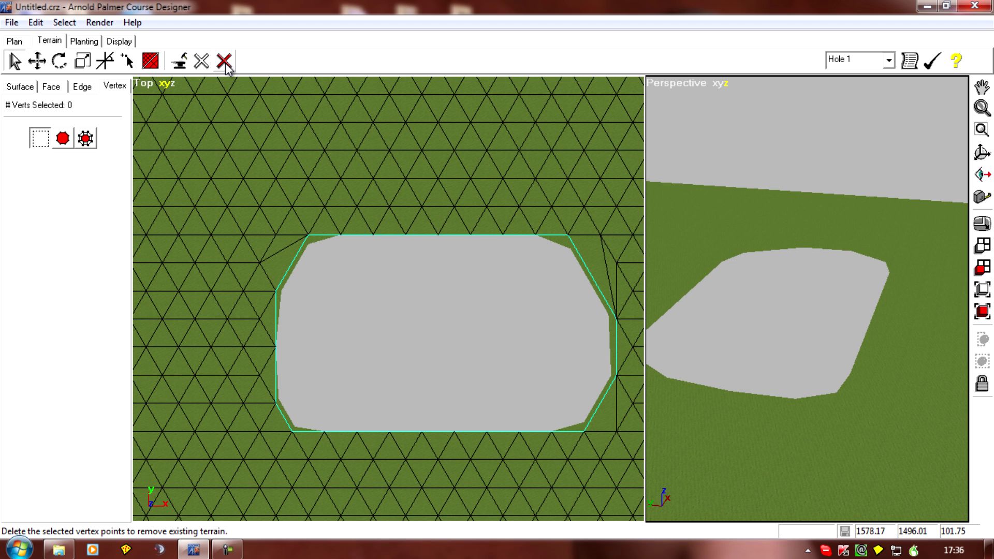
pyautogui.moveTo(435, 295); pyautogui.dragTo(431, 260, button='middle')
pyautogui.scroll(3, 430, 260)
pyautogui.scroll(-3, 430, 259)
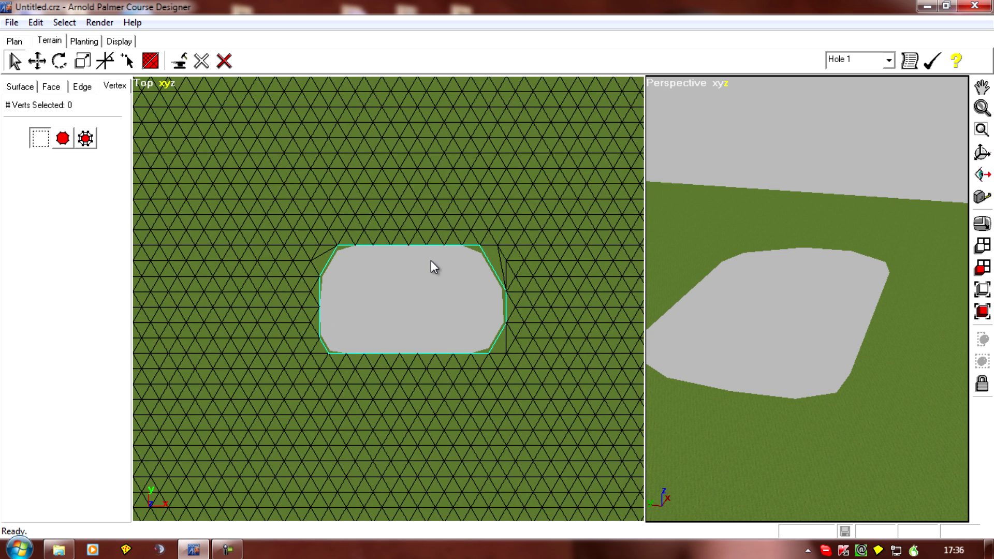
pyautogui.moveTo(880, 362); pyautogui.dragTo(870, 507, button='middle')
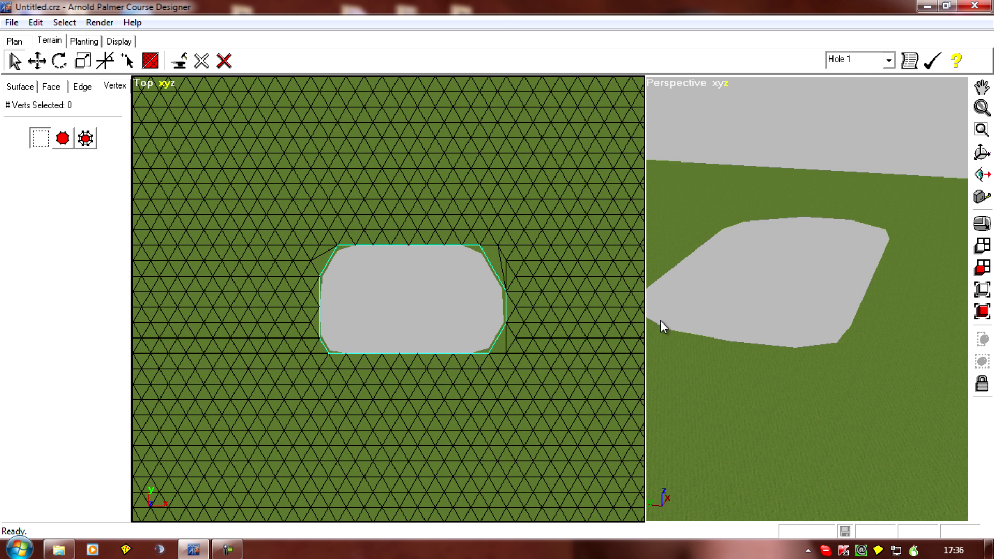
pyautogui.moveTo(694, 373); pyautogui.dragTo(697, 393, button='middle')
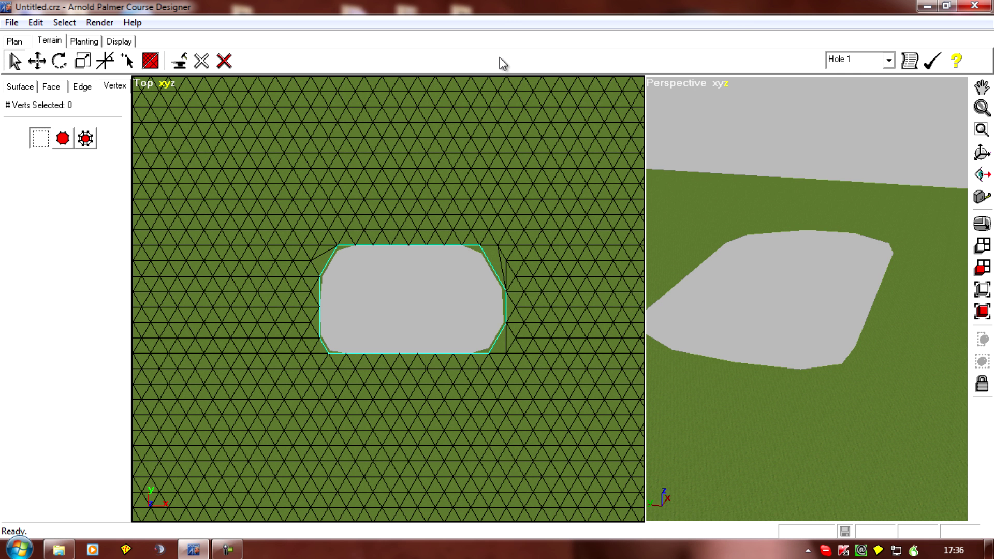
pyautogui.click(487, 326)
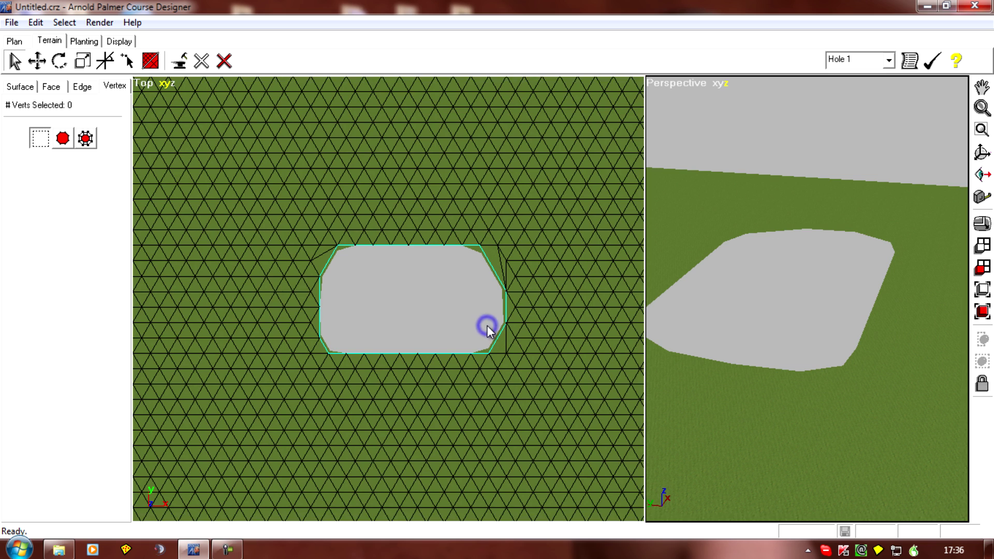
pyautogui.scroll(3, 486, 325)
pyautogui.scroll(-2, 488, 333)
pyautogui.moveTo(493, 338); pyautogui.dragTo(475, 312, button='middle')
pyautogui.scroll(3, 471, 343)
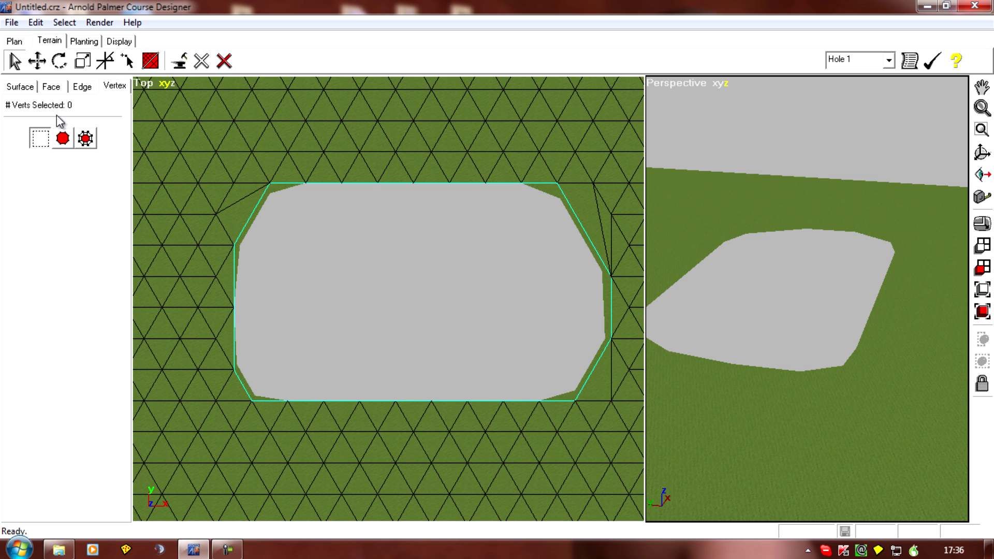
# Step: On the Face tab, enable Display > Verts in the Top view and choose the Create tool
pyautogui.click(52, 87)
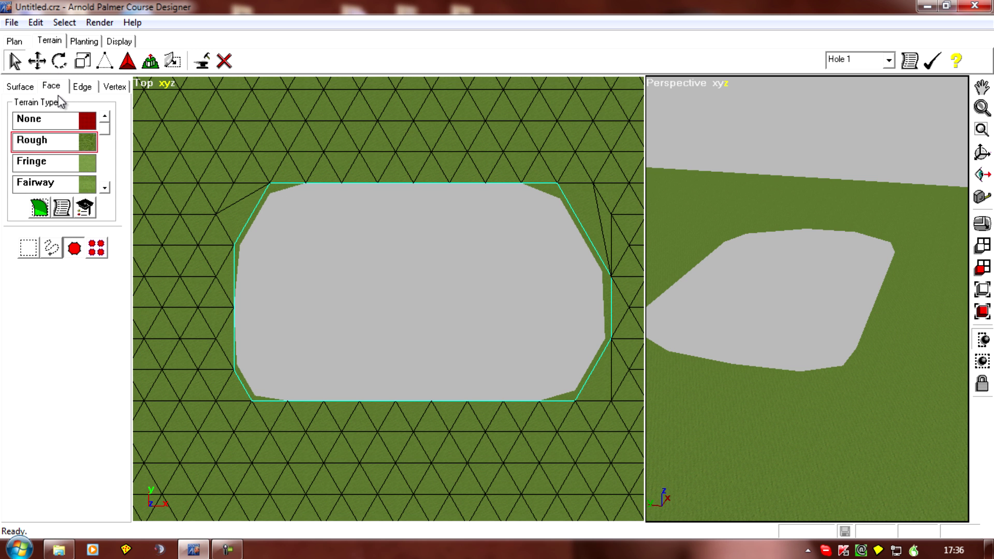
pyautogui.click(107, 64)
pyautogui.click(138, 82)
pyautogui.moveTo(163, 93)
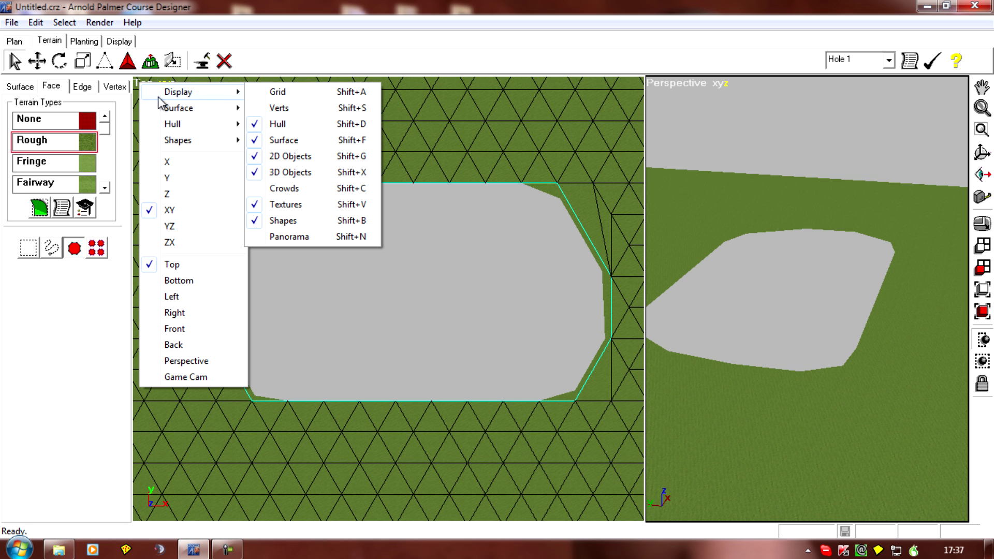
pyautogui.click(284, 108)
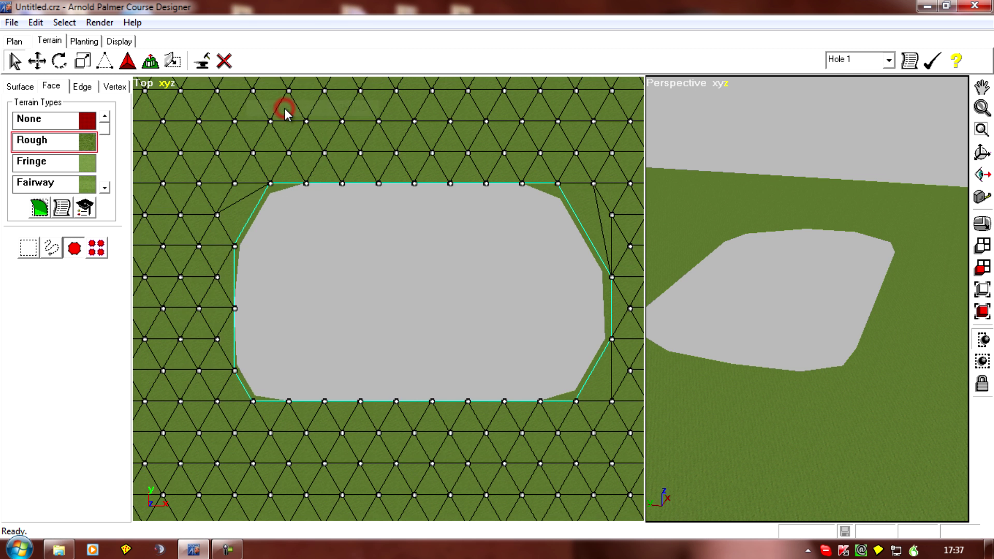
pyautogui.moveTo(242, 166); pyautogui.dragTo(207, 148, button='middle')
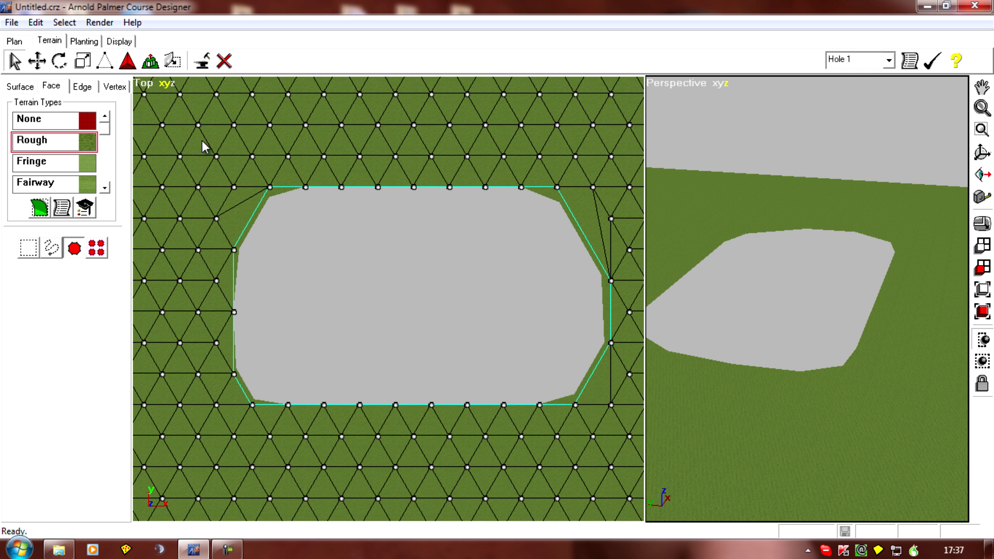
pyautogui.click(105, 61)
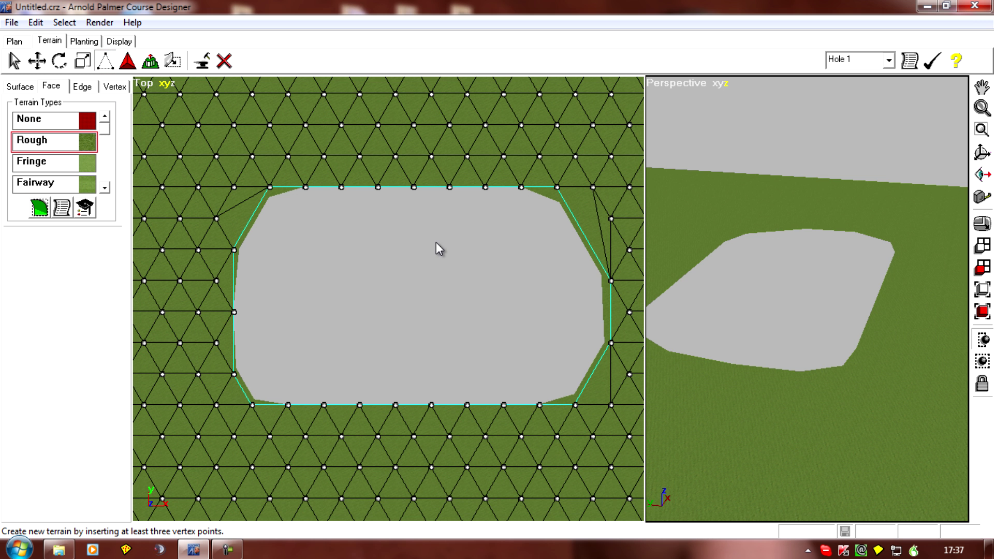
pyautogui.moveTo(325, 267); pyautogui.dragTo(421, 276, button='middle')
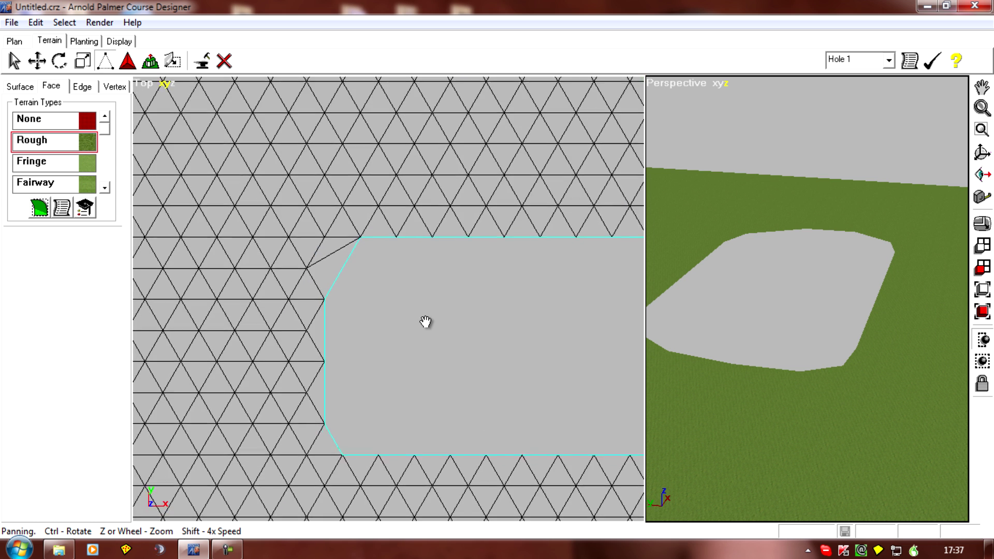
pyautogui.scroll(2, 421, 334)
pyautogui.scroll(2, 421, 334)
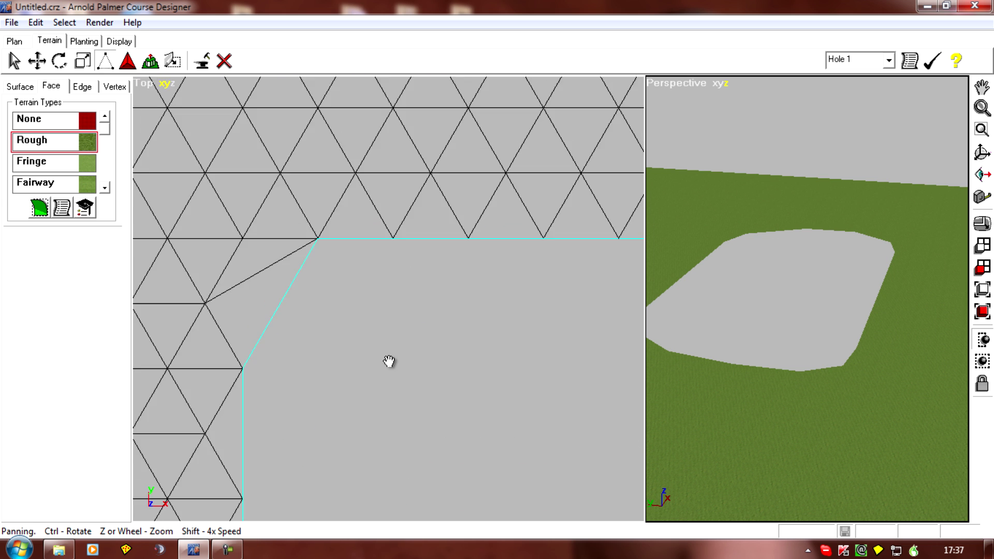
pyautogui.moveTo(388, 280); pyautogui.dragTo(373, 341, button='middle')
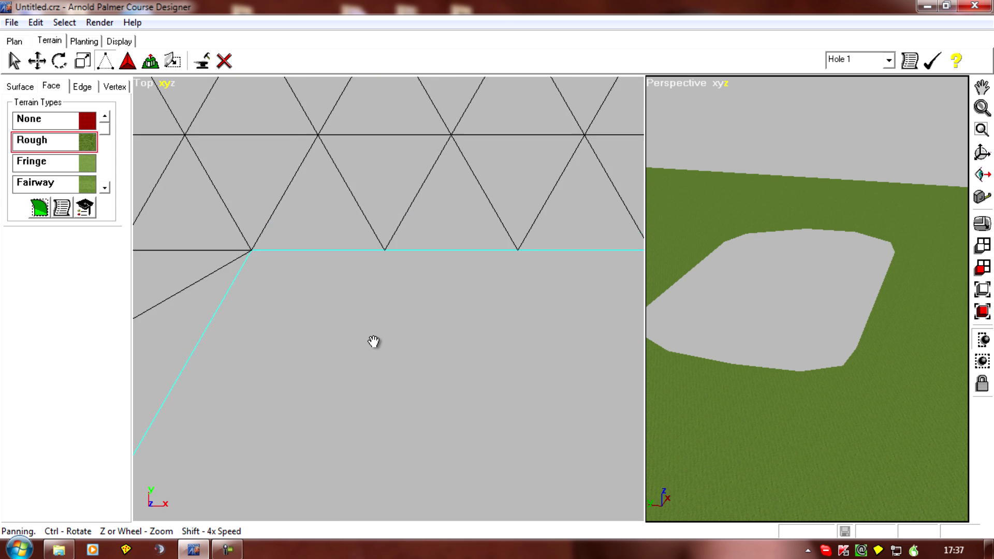
pyautogui.moveTo(362, 400); pyautogui.dragTo(499, 344, button='middle')
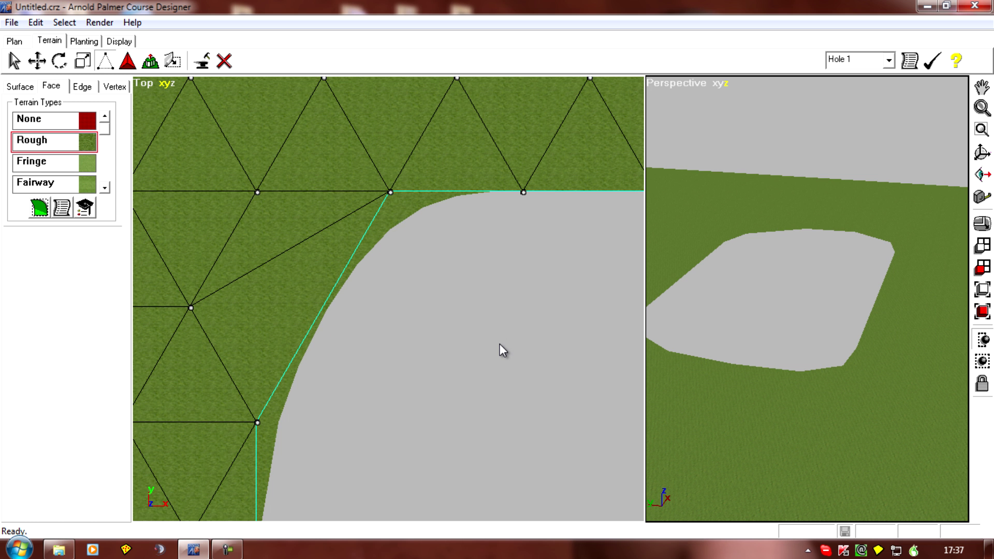
pyautogui.moveTo(453, 372); pyautogui.dragTo(403, 285, button='middle')
pyautogui.scroll(-1, 488, 275)
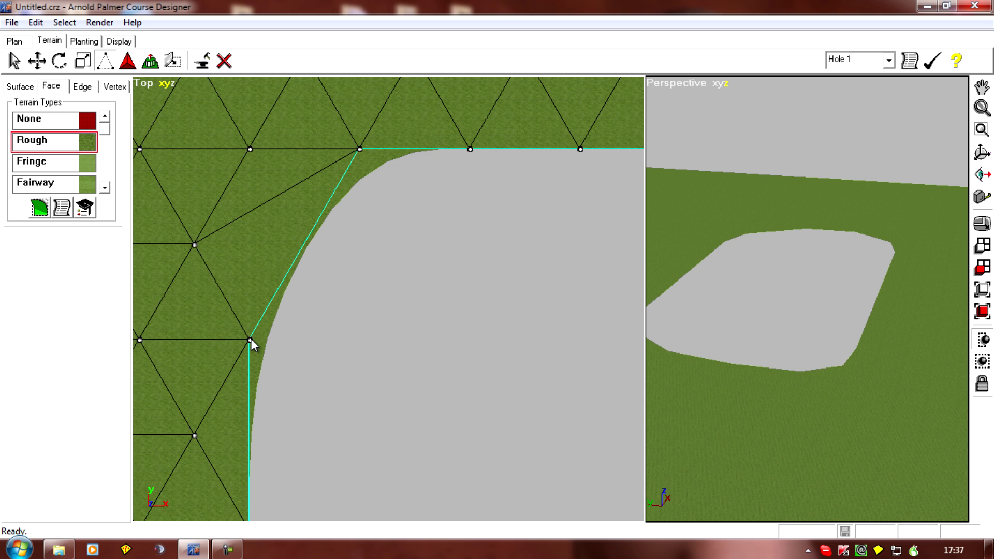
pyautogui.click(545, 421)
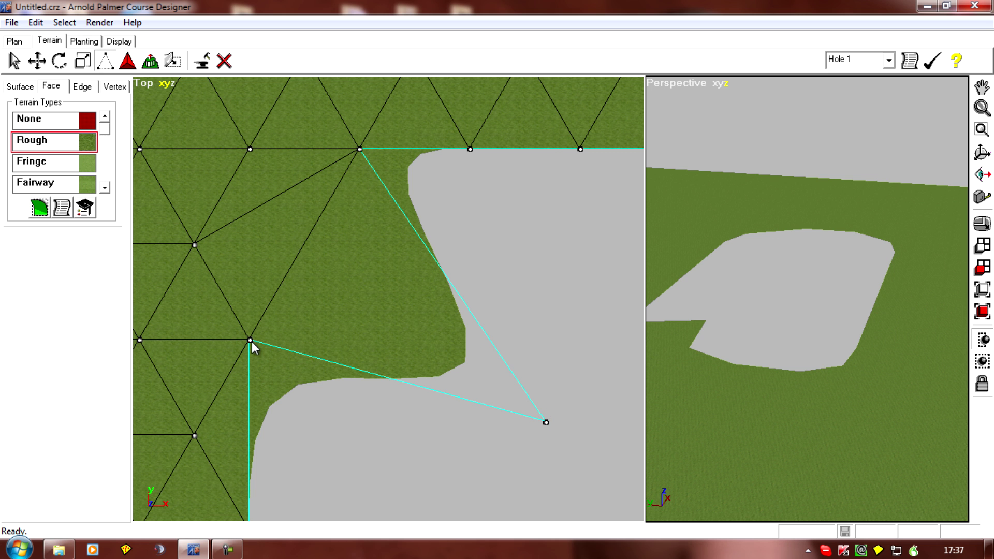
pyautogui.moveTo(413, 497); pyautogui.dragTo(437, 233, button='right')
pyautogui.moveTo(412, 310); pyautogui.dragTo(476, 455, button='right')
pyautogui.scroll(-2, 420, 377)
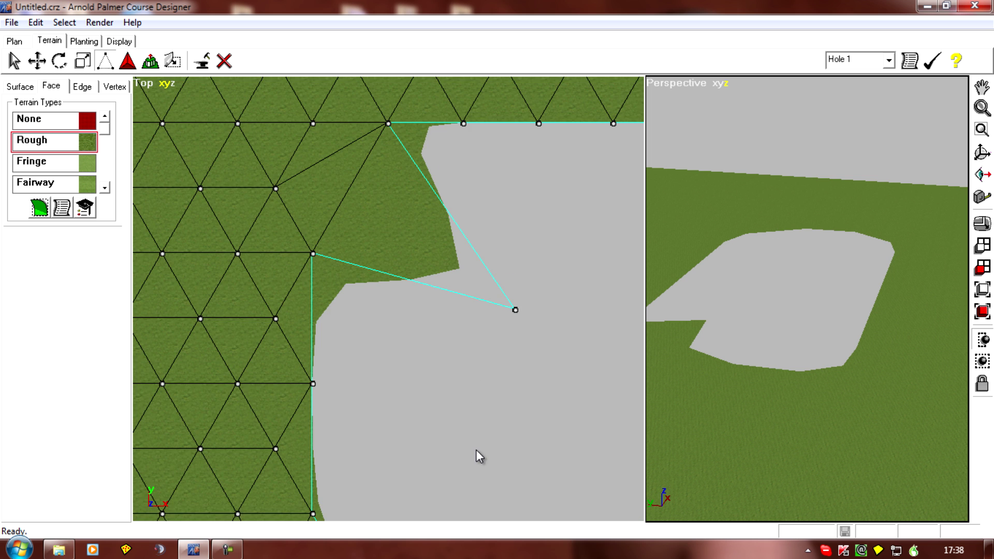
pyautogui.moveTo(542, 432); pyautogui.dragTo(500, 451, button='right')
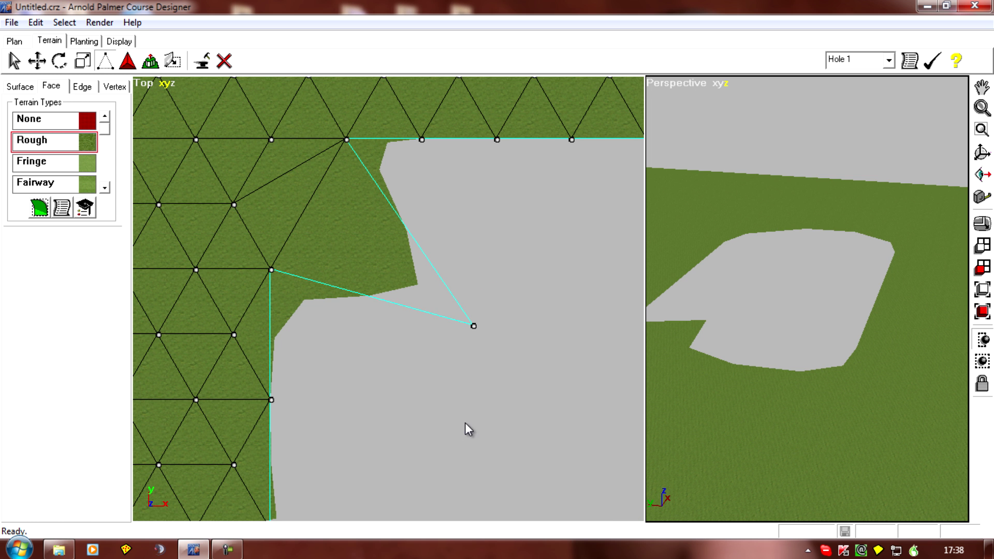
pyautogui.moveTo(480, 414); pyautogui.dragTo(435, 403, button='right')
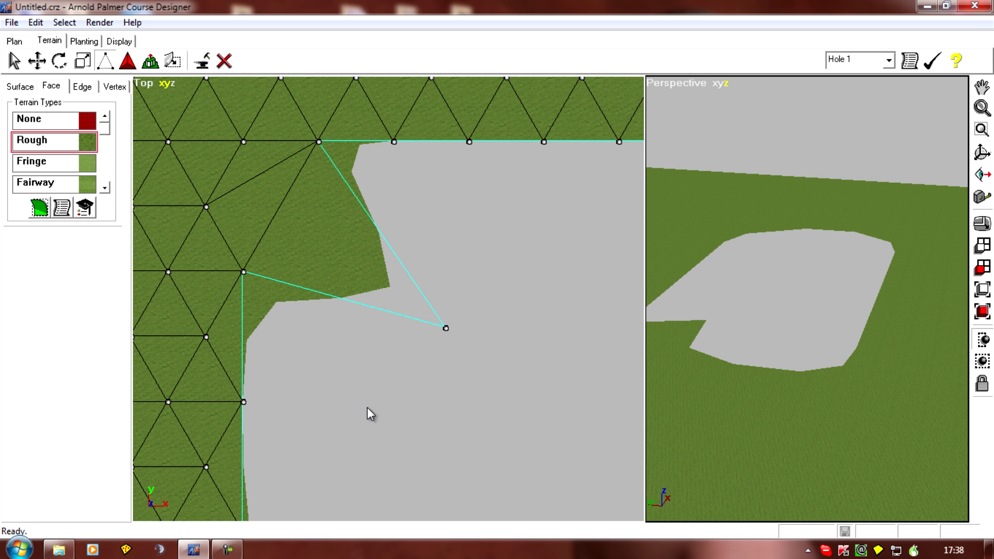
pyautogui.moveTo(367, 408); pyautogui.dragTo(516, 335, button='right')
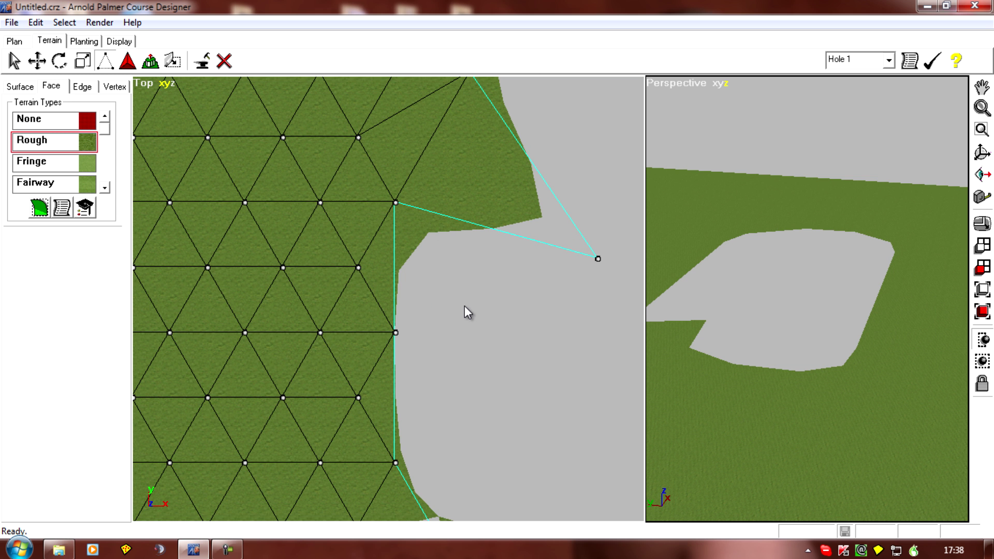
pyautogui.moveTo(521, 344); pyautogui.dragTo(472, 337, button='right')
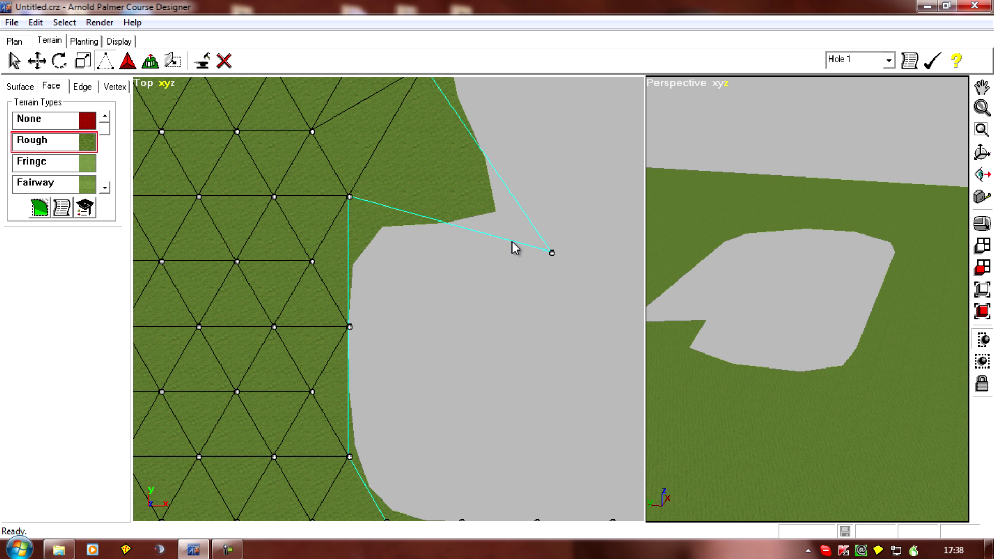
# Step: Build triangles along the hole's left edge using the inner notch point
pyautogui.click(349, 327)
pyautogui.click(350, 197)
pyautogui.moveTo(420, 279); pyautogui.dragTo(406, 320, button='right')
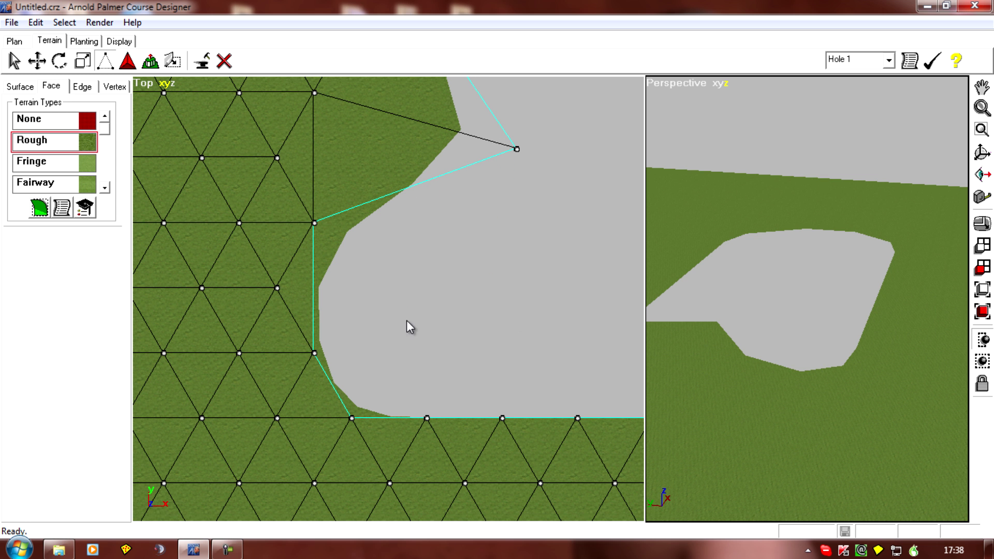
pyautogui.click(314, 353)
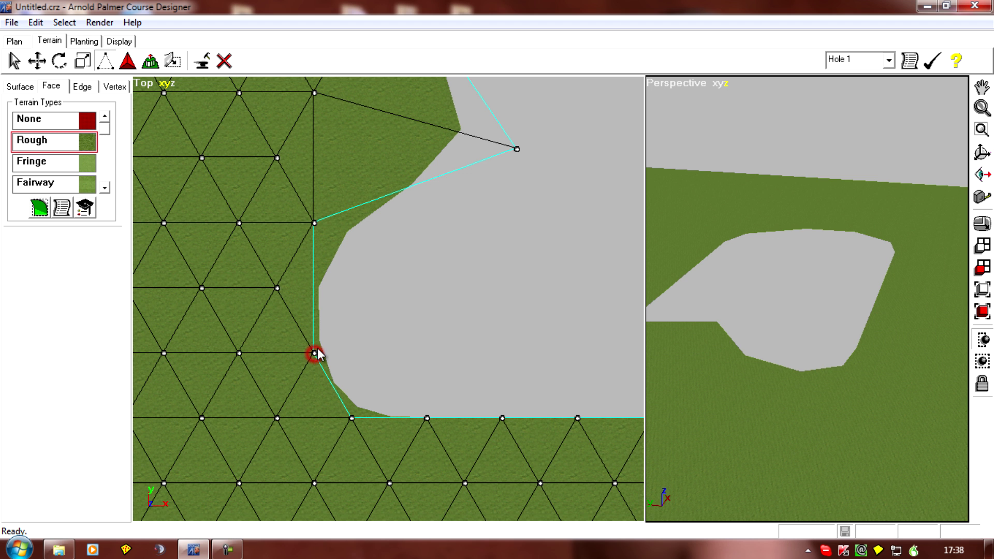
pyautogui.click(516, 149)
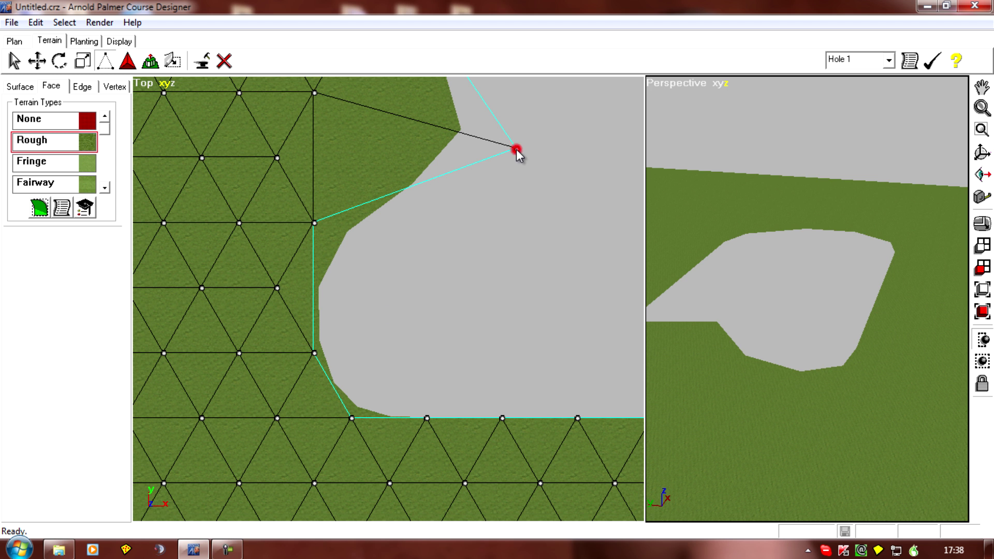
pyautogui.click(314, 223)
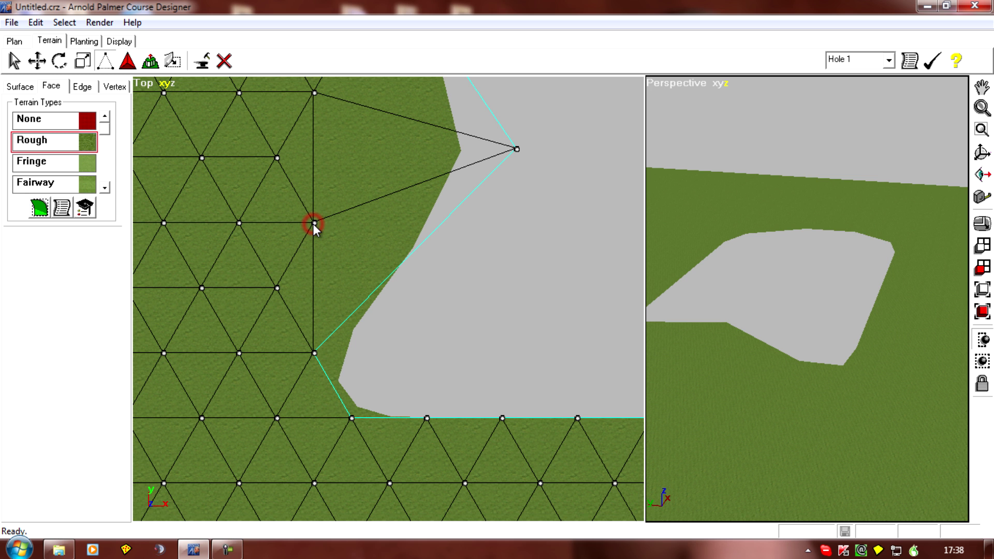
pyautogui.click(351, 418)
pyautogui.click(517, 149)
pyautogui.click(314, 353)
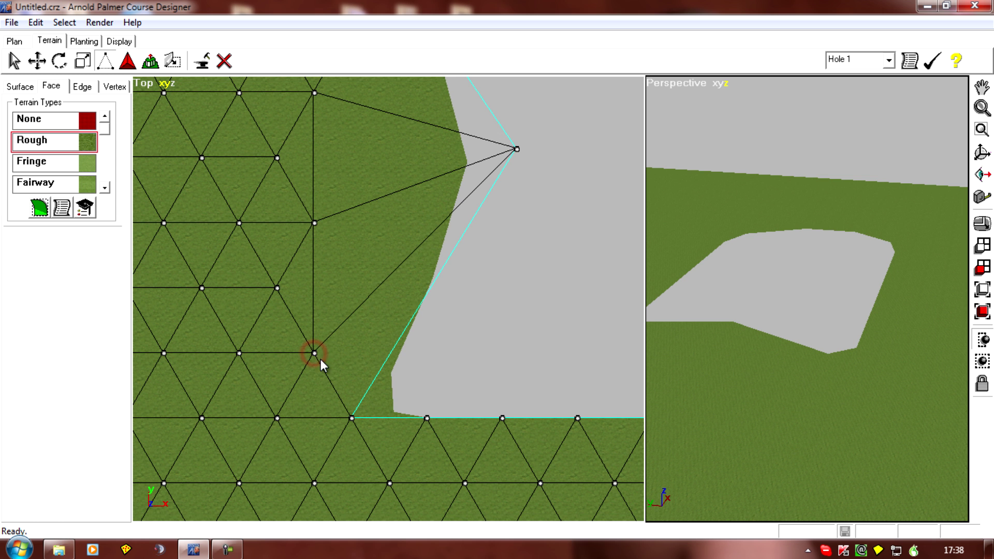
# Step: Add faces linking the notch point to the hole's top-edge vertices
pyautogui.moveTo(321, 359); pyautogui.dragTo(519, 374, button='middle')
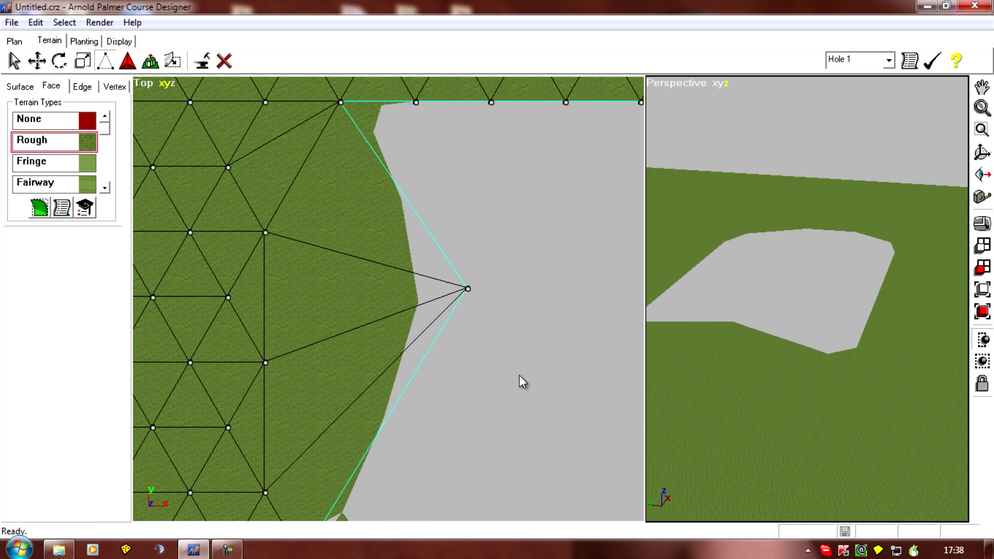
pyautogui.click(468, 288)
pyautogui.click(415, 103)
pyautogui.click(467, 289)
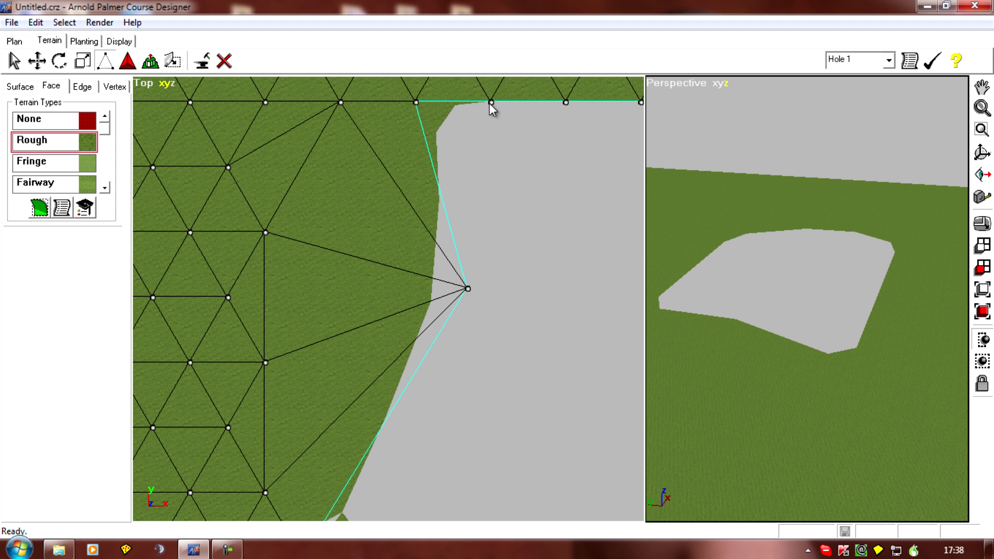
pyautogui.click(416, 103)
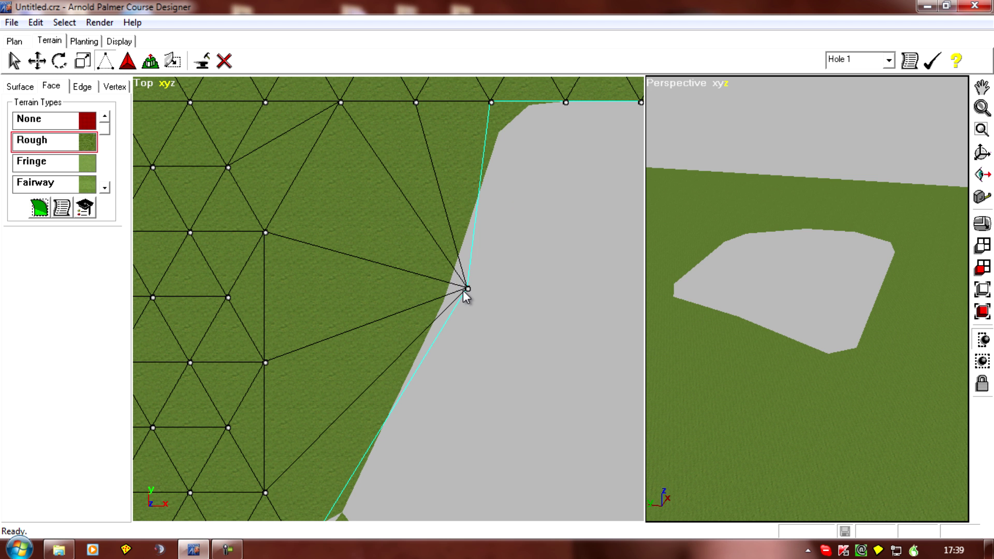
pyautogui.moveTo(560, 312); pyautogui.dragTo(405, 318, button='middle')
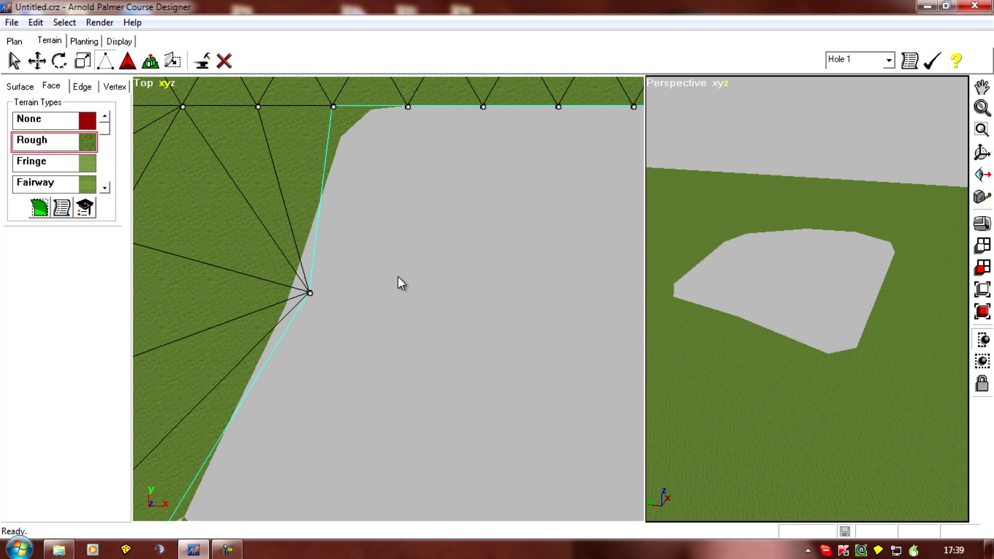
# Step: Place a new interior point and close a polygon along the top edge, filling it with faces
pyautogui.click(333, 107)
pyautogui.click(437, 308)
pyautogui.click(310, 292)
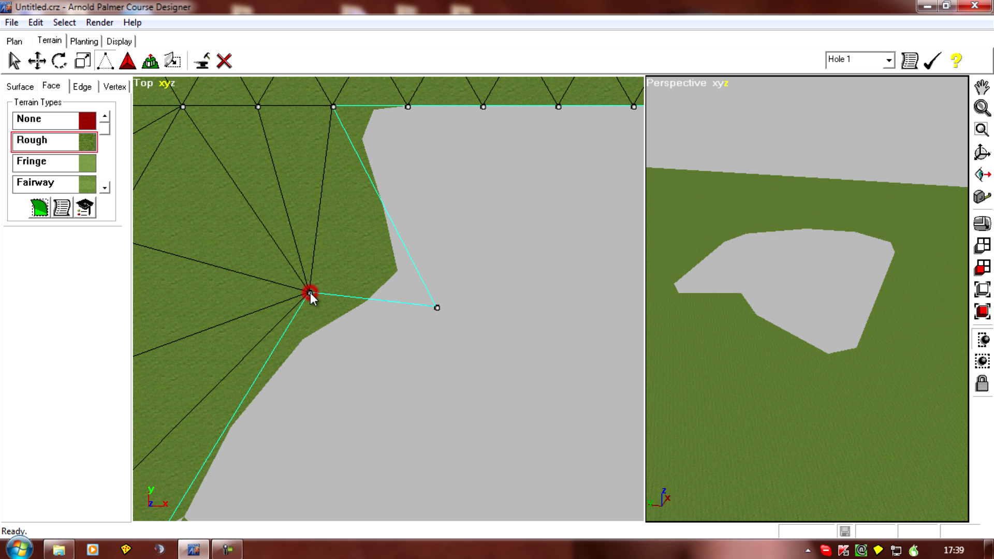
pyautogui.moveTo(388, 355); pyautogui.dragTo(366, 379, button='middle')
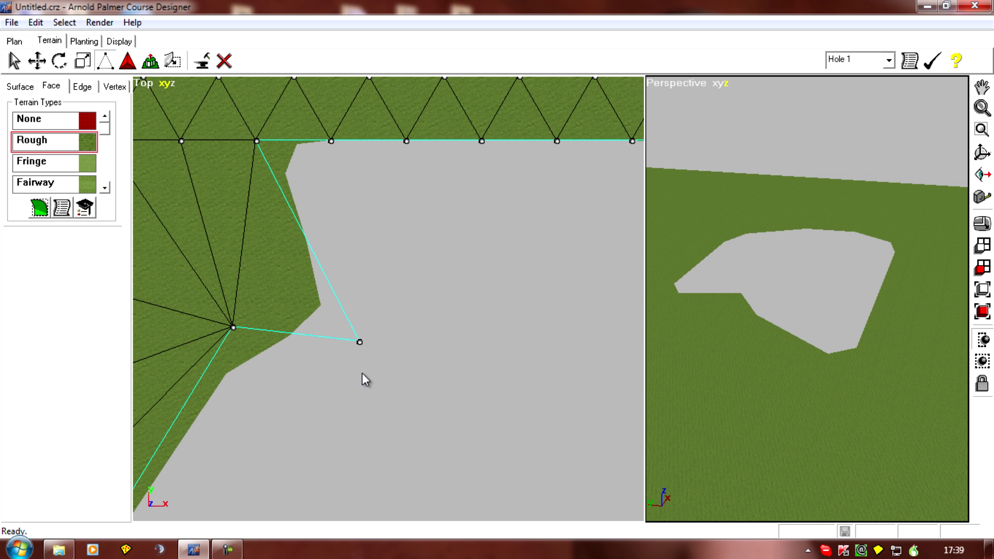
pyautogui.click(359, 342)
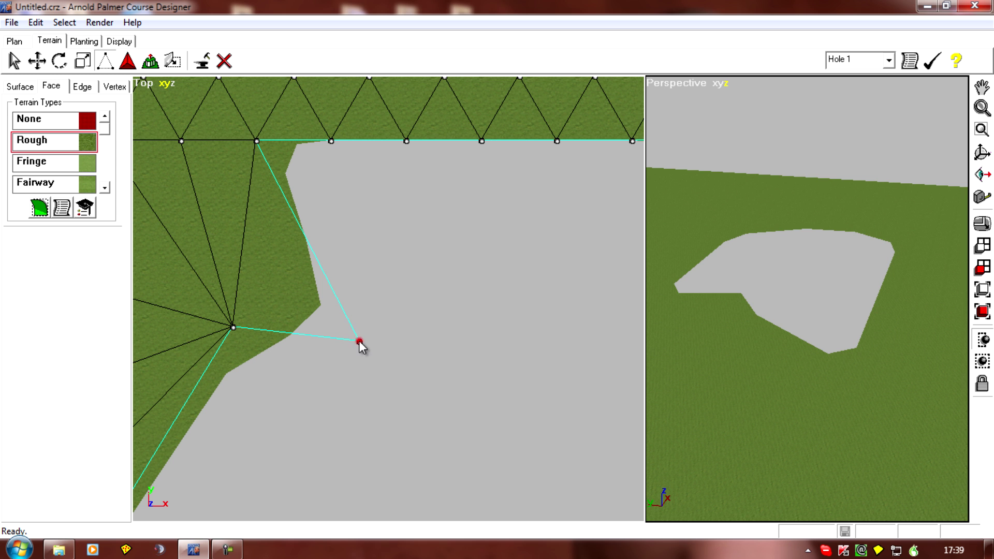
pyautogui.click(333, 141)
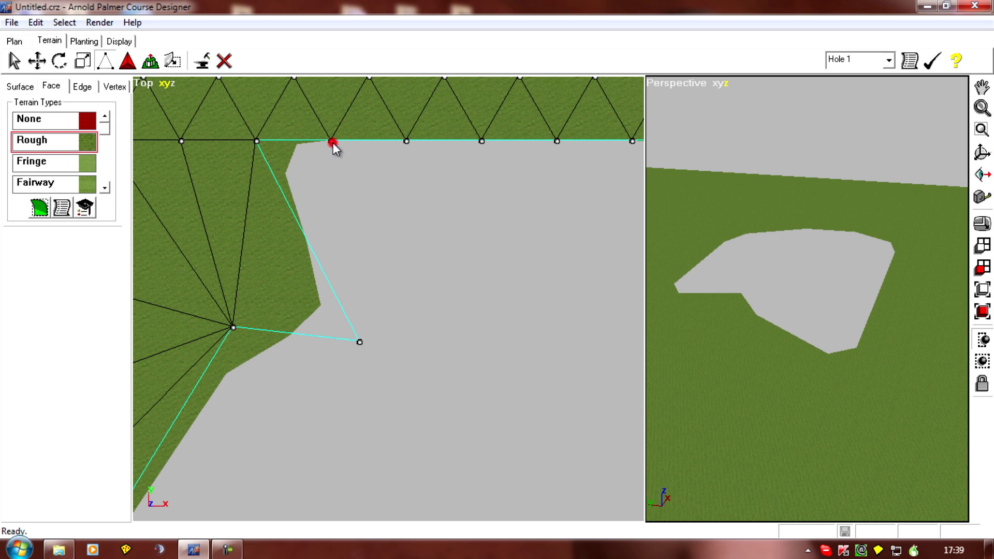
pyautogui.click(257, 143)
pyautogui.click(257, 142)
pyautogui.scroll(-2, 390, 299)
pyautogui.moveTo(314, 396); pyautogui.dragTo(346, 268, button='middle')
pyautogui.moveTo(558, 271); pyautogui.dragTo(465, 253, button='middle')
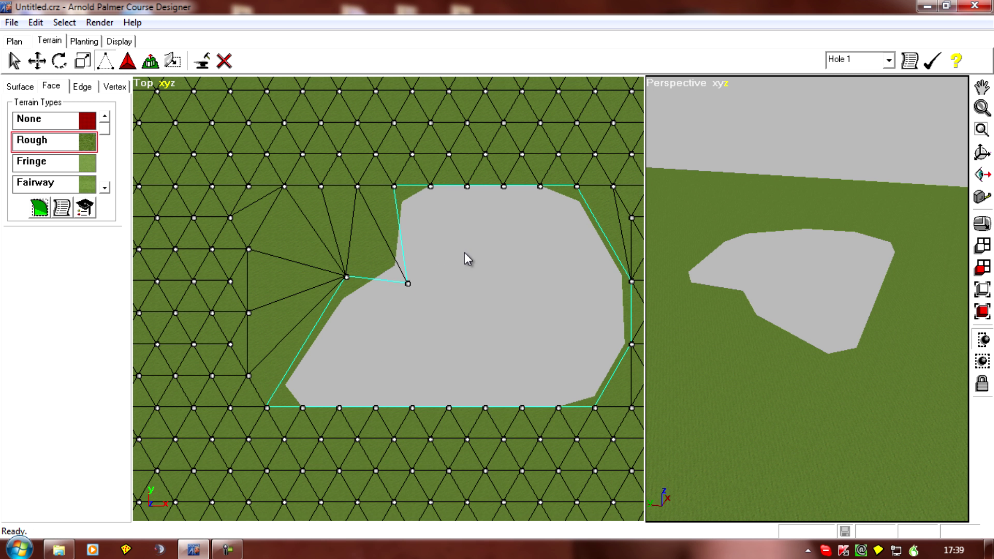
pyautogui.moveTo(377, 378); pyautogui.dragTo(442, 377, button='middle')
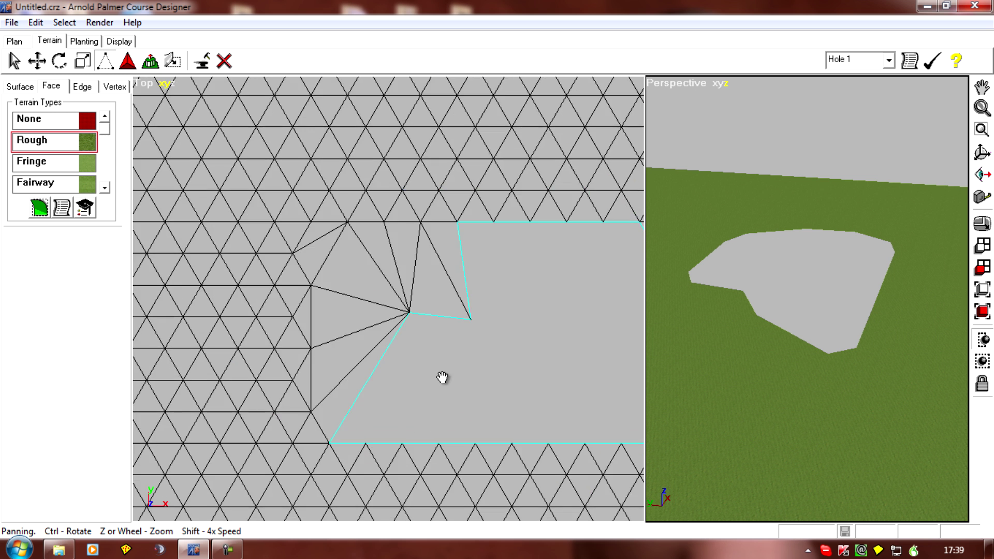
pyautogui.scroll(2, 445, 382)
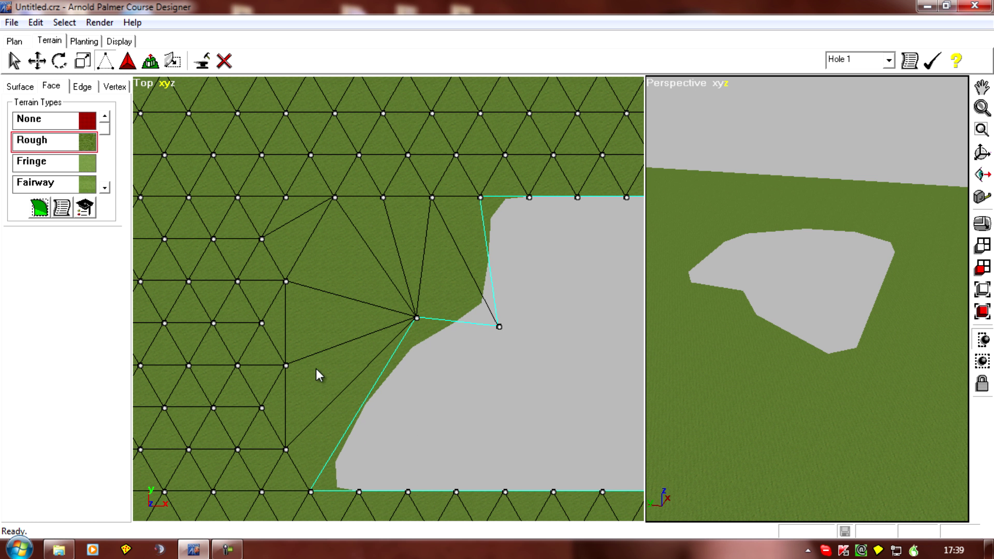
# Step: Use the terrain painter to add density vertices across the upper stretched fan faces and notch
pyautogui.click(18, 86)
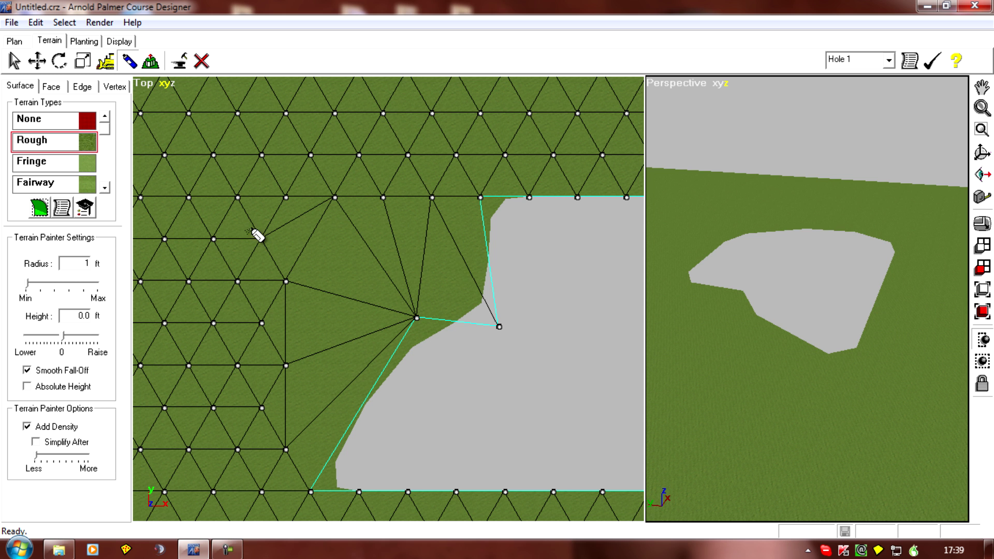
pyautogui.click(410, 245)
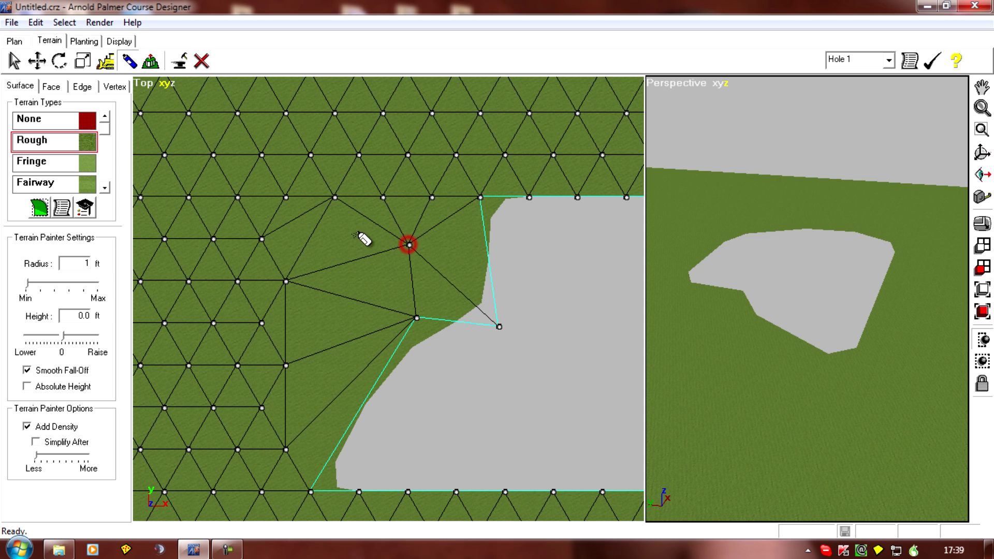
pyautogui.click(358, 233)
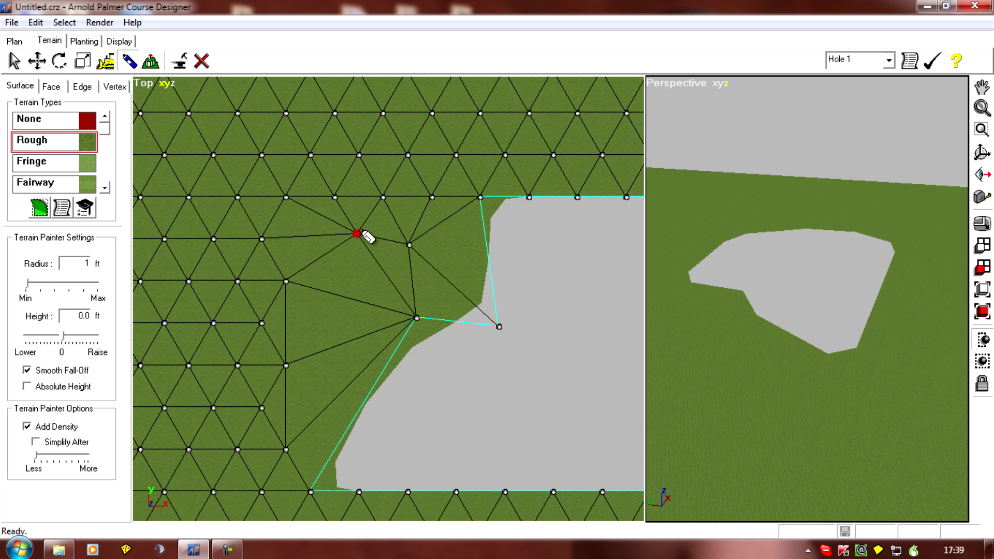
pyautogui.click(309, 237)
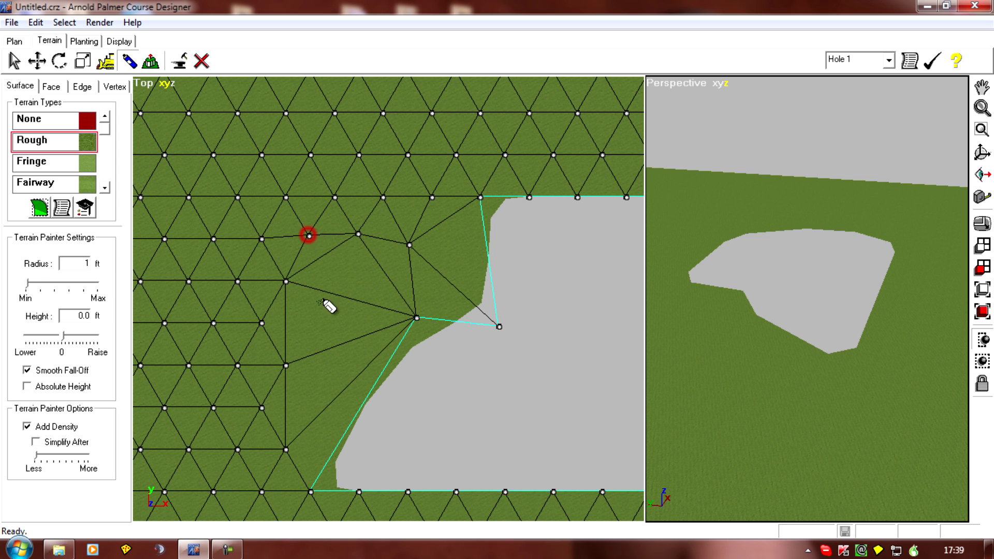
pyautogui.click(335, 280)
pyautogui.click(378, 277)
pyautogui.click(440, 280)
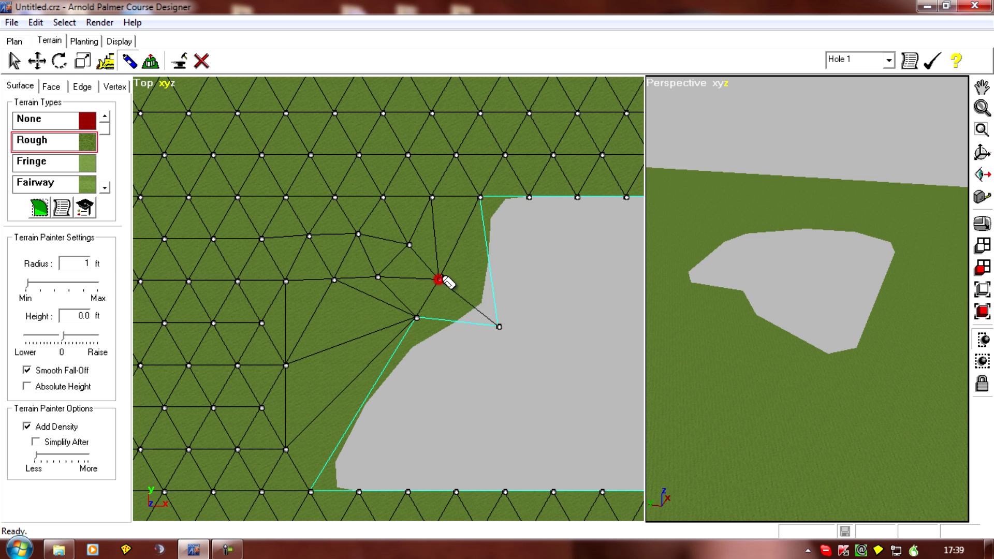
pyautogui.click(464, 246)
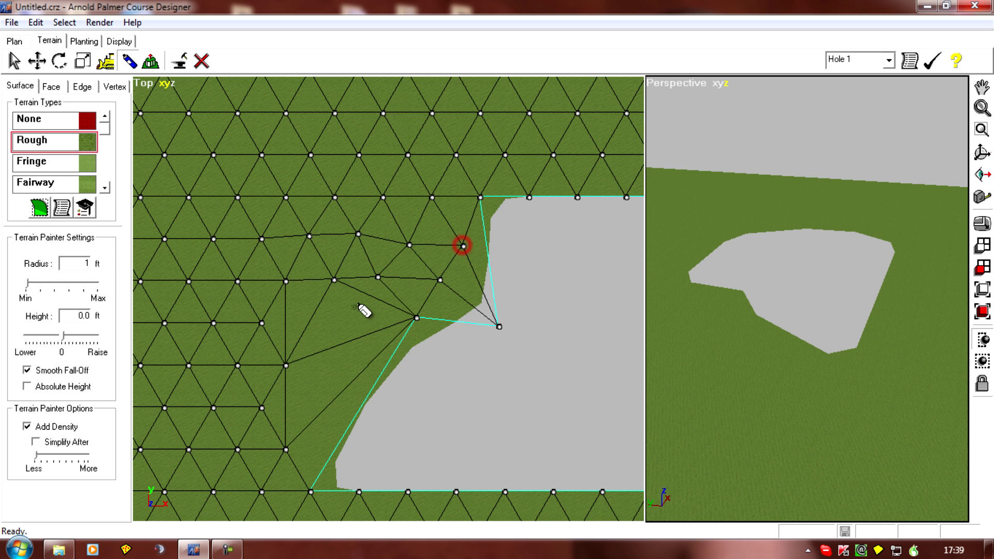
# Step: Add more vertices through the middle and lower fan faces by the bunker's lower left edge
pyautogui.click(306, 321)
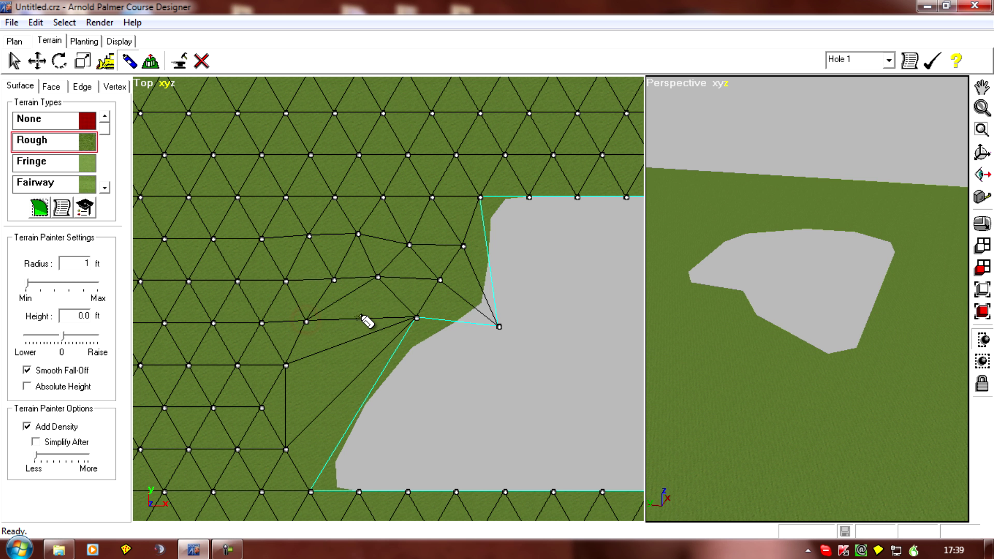
pyautogui.click(356, 319)
pyautogui.click(326, 358)
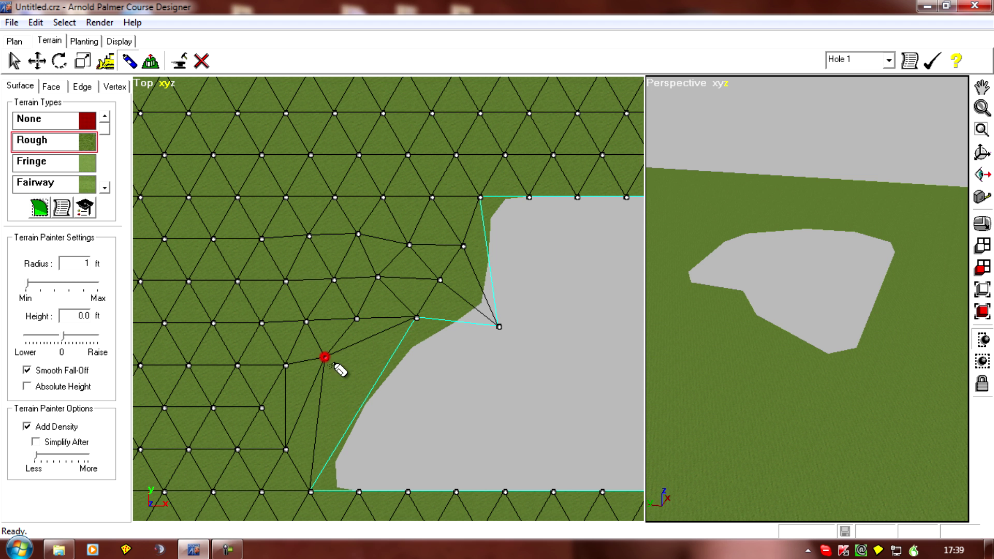
pyautogui.click(377, 362)
pyautogui.click(342, 401)
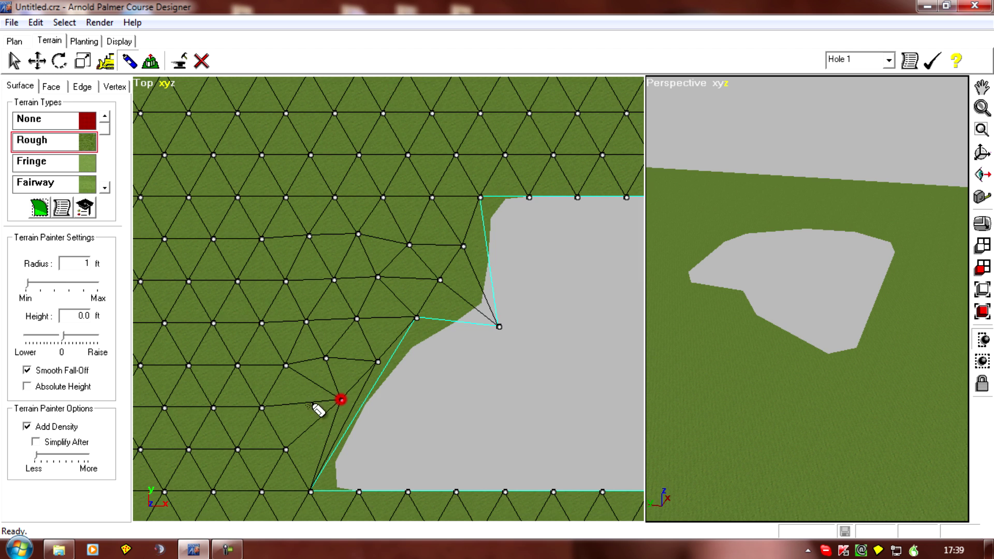
pyautogui.click(296, 401)
pyautogui.scroll(-2, 455, 348)
pyautogui.moveTo(462, 351); pyautogui.dragTo(420, 344, button='middle')
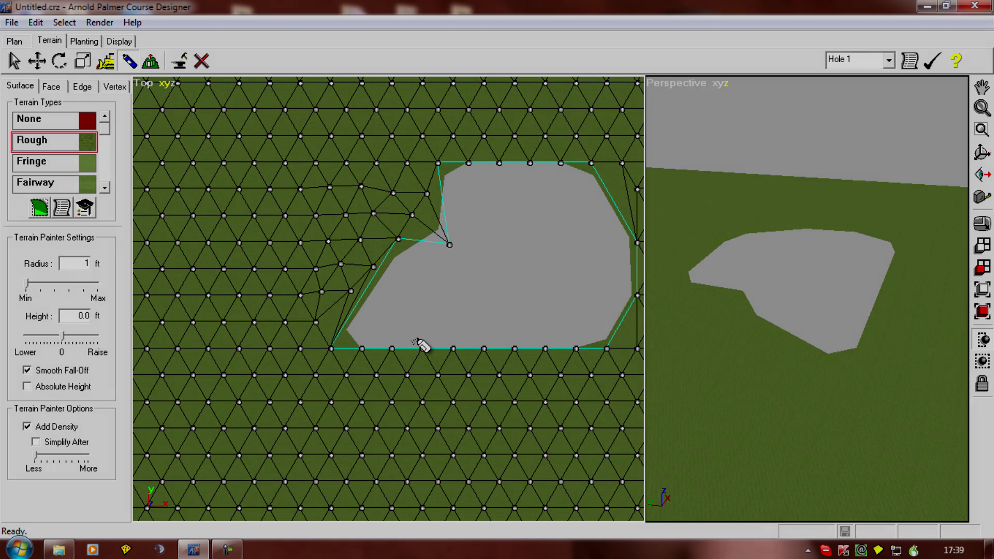